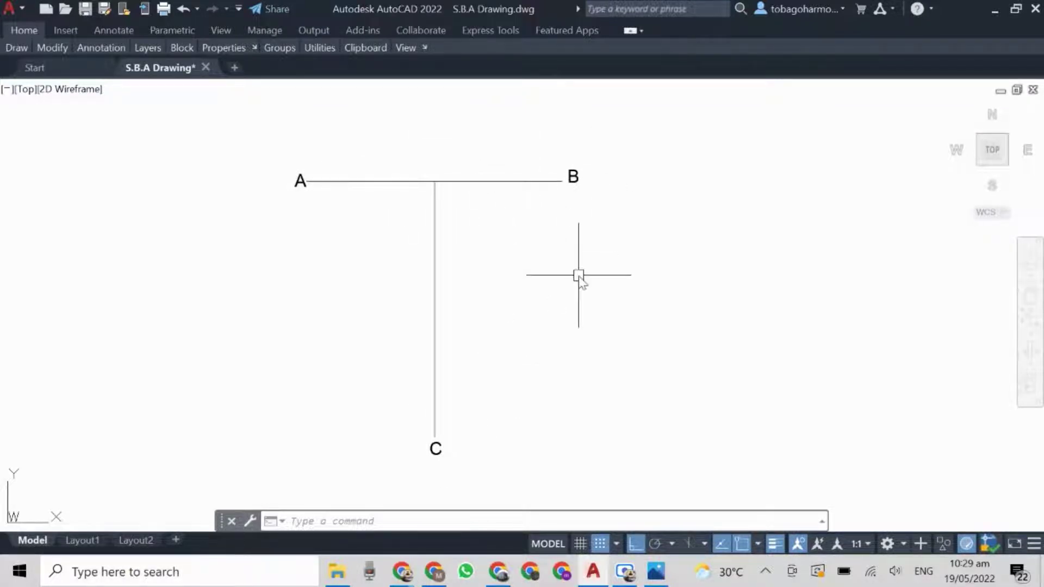
Step: Draw a vertical line 800 long upward from point C along the existing centre line
key(Return)
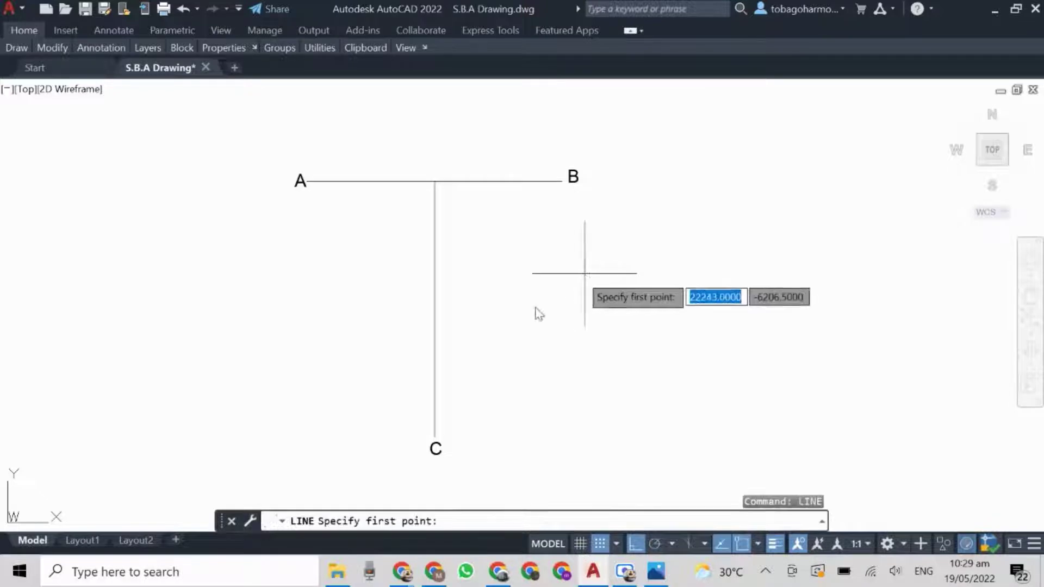
click(435, 436)
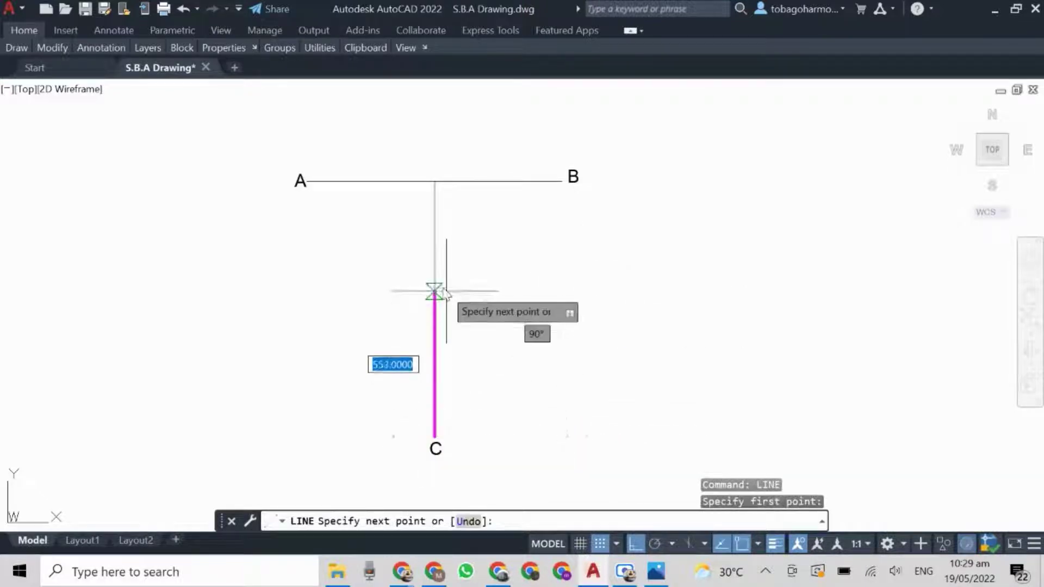
text(800)
key(Return)
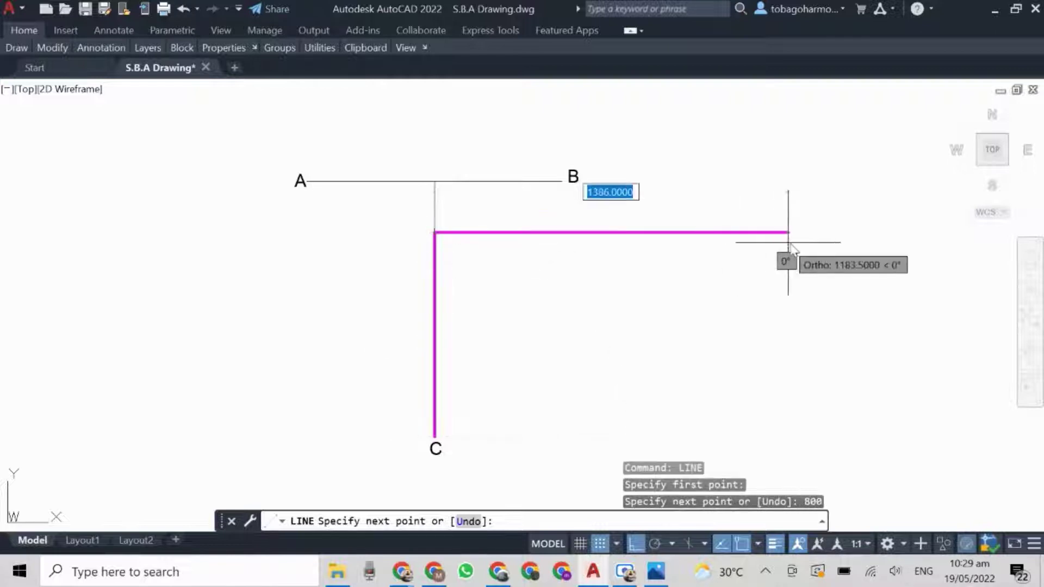
key(Return)
Step: Put the 800-long line on the construction layer and make construction the current layer
click(436, 288)
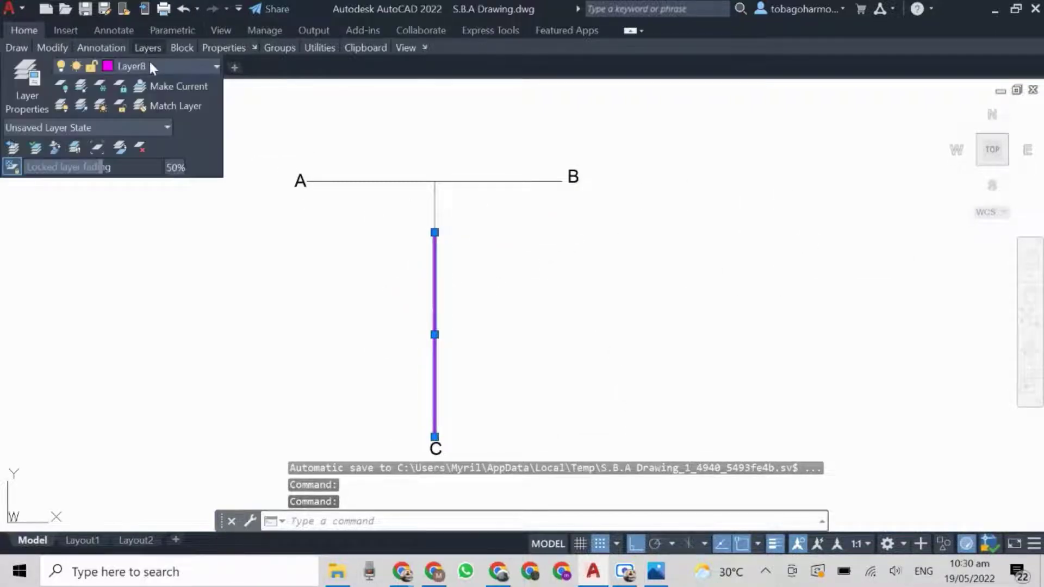
click(149, 61)
click(142, 127)
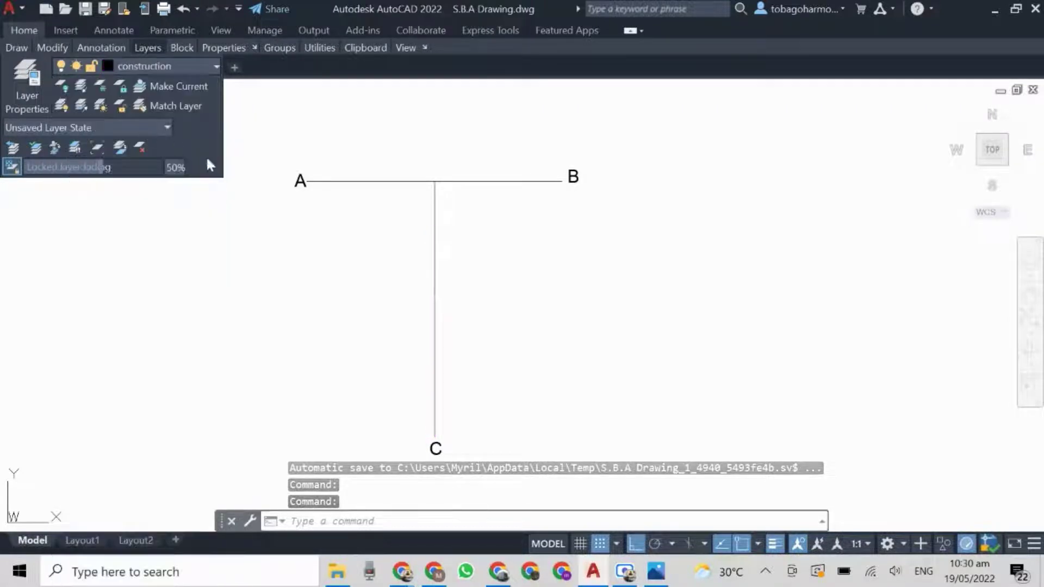
key(Escape)
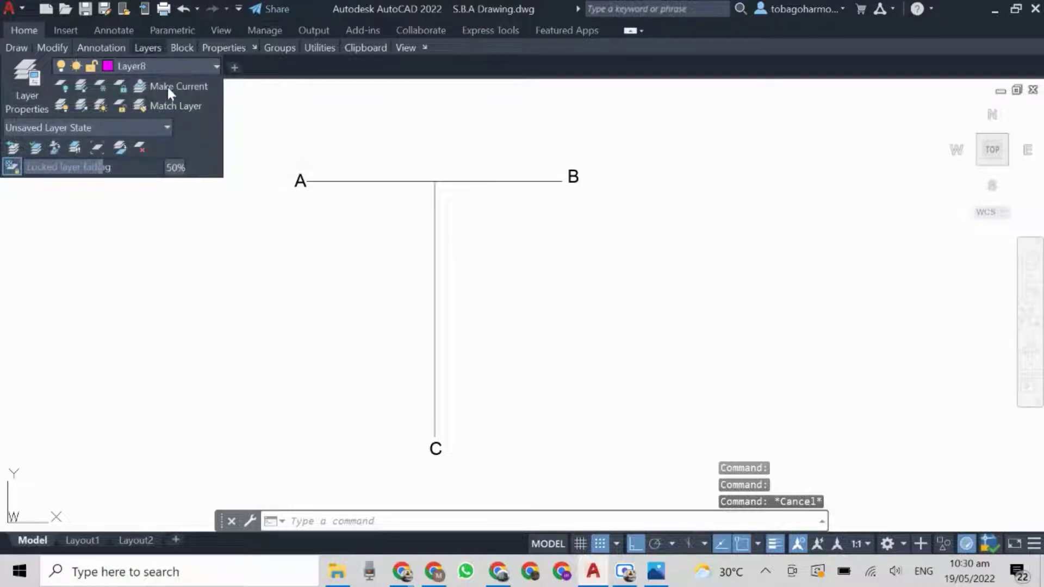
click(163, 66)
click(155, 126)
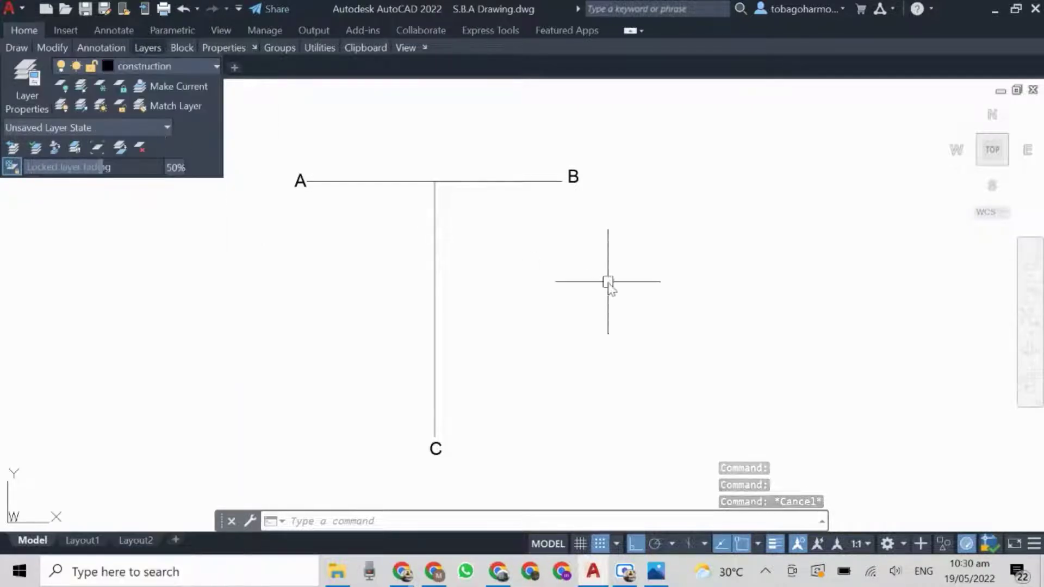
key(Escape)
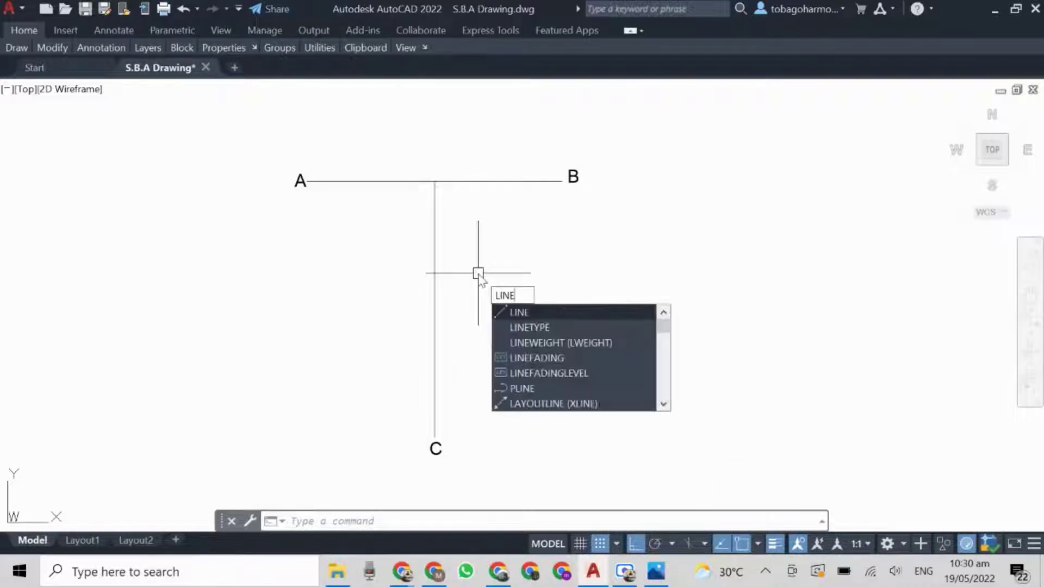
Step: Draw a line from the upper end of the 800-long line to point B, and turn Ortho off
key(Return)
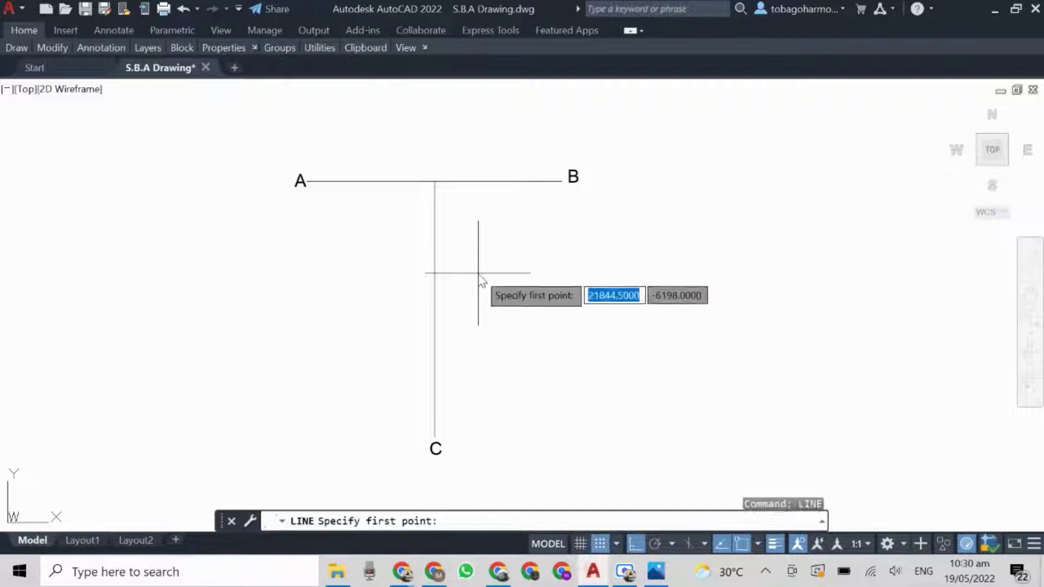
click(435, 233)
click(562, 181)
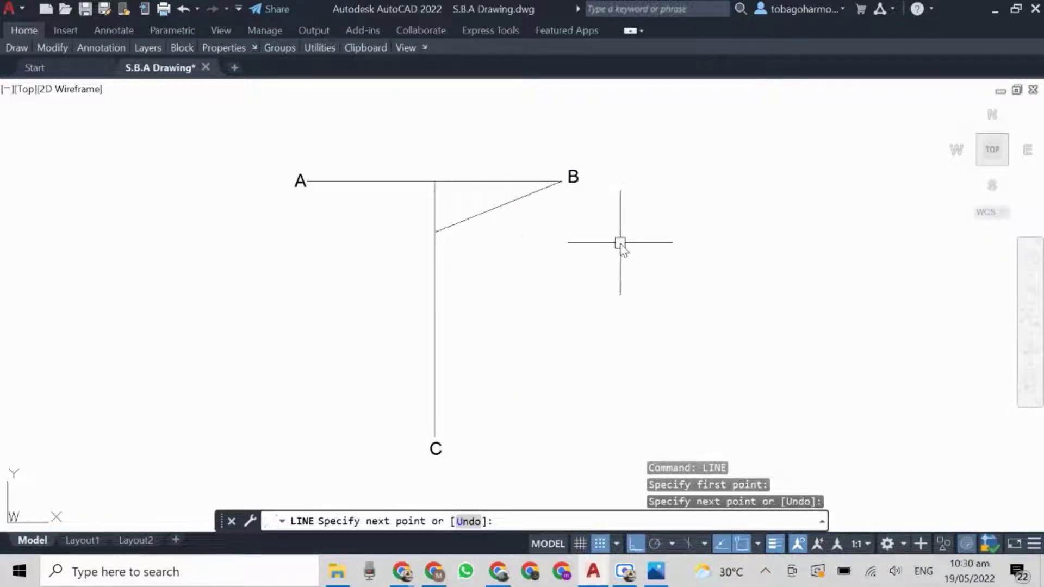
key(Return)
key(F8)
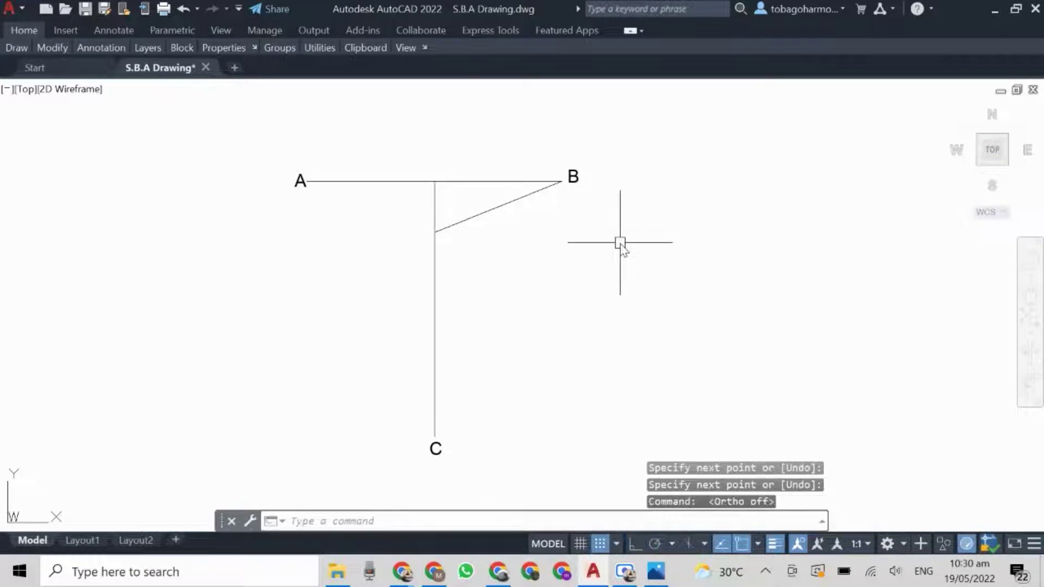
Step: Draw a line from the upper end of the 800-long line to point A
right_click(605, 266)
click(637, 276)
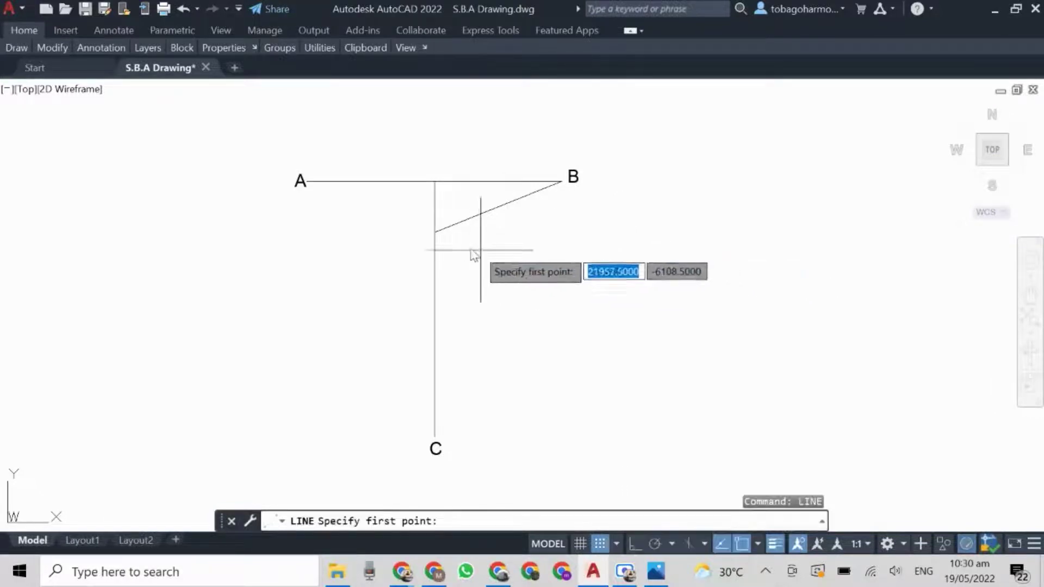
click(434, 232)
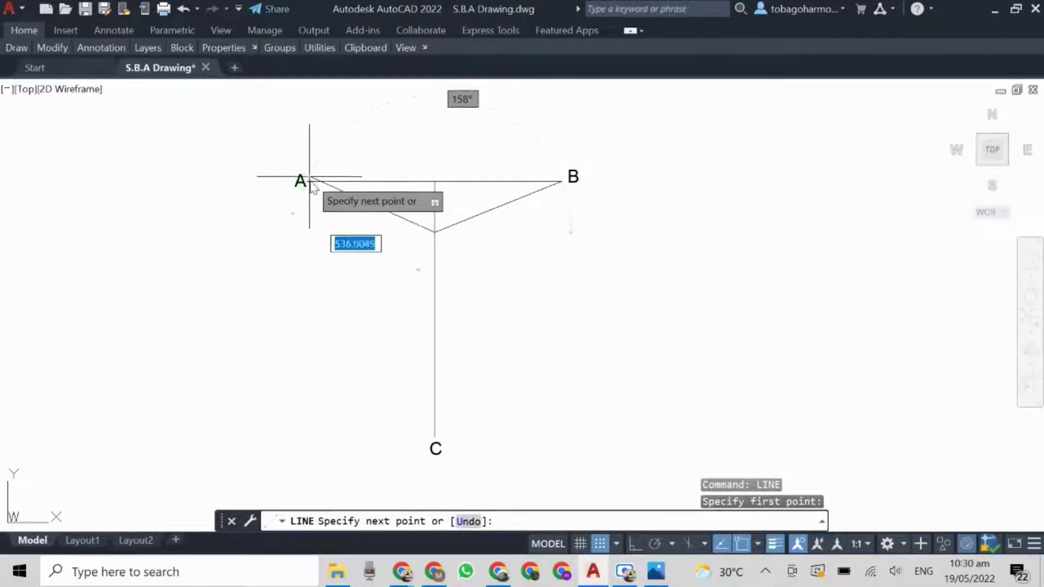
click(328, 253)
key(Return)
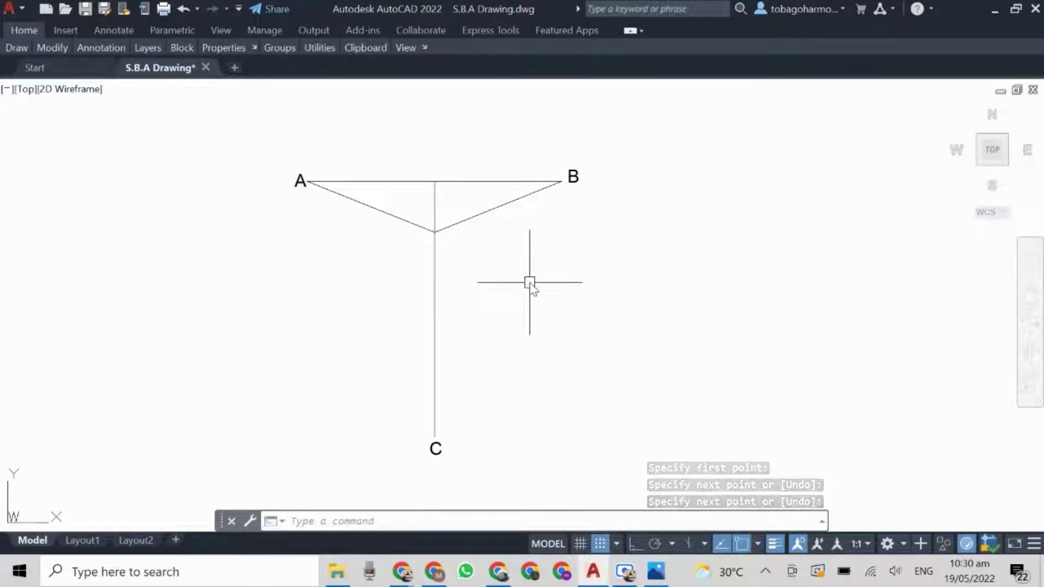
Step: Draw a short arc of radius 200, centred on the apex below line AB, ending on the sloping line to B
scroll(442, 228, up, 2)
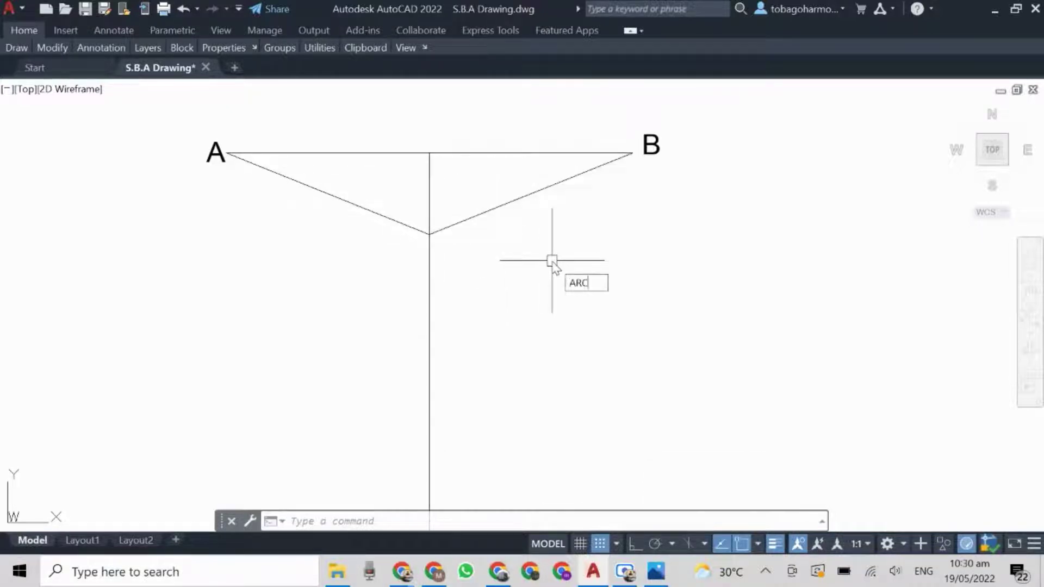
key(Return)
text(C)
key(Return)
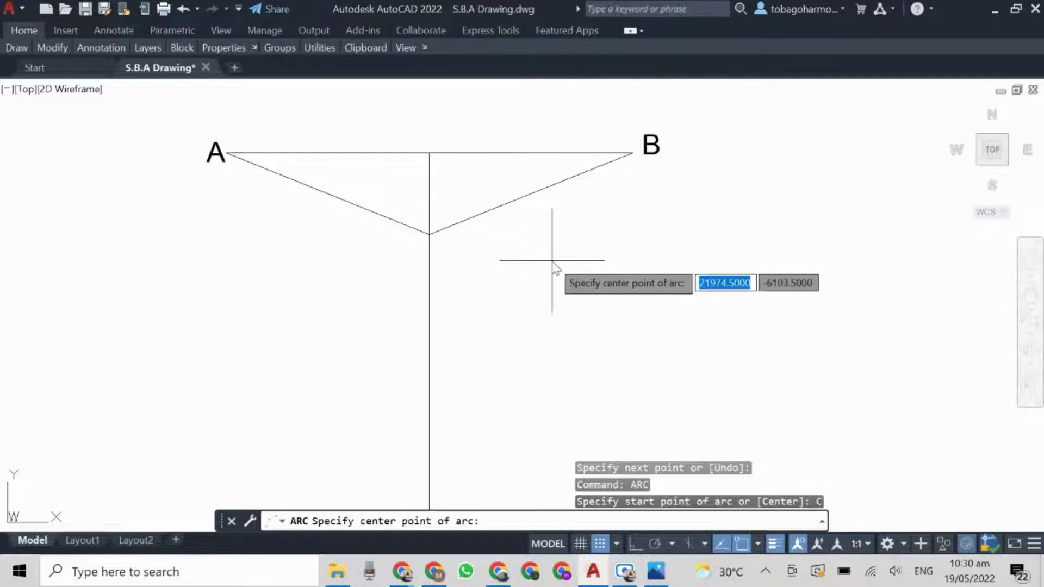
click(432, 235)
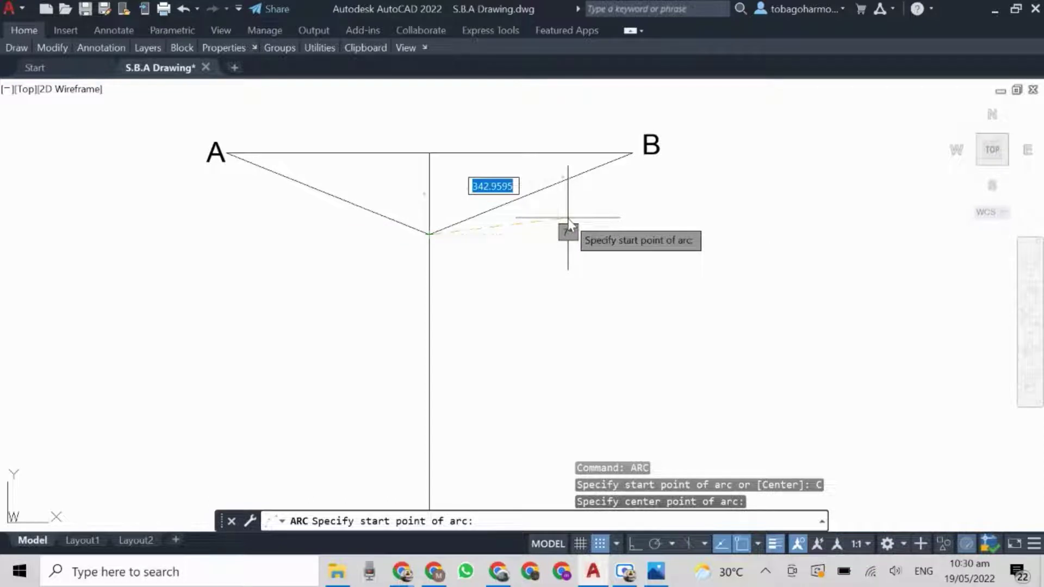
text(200)
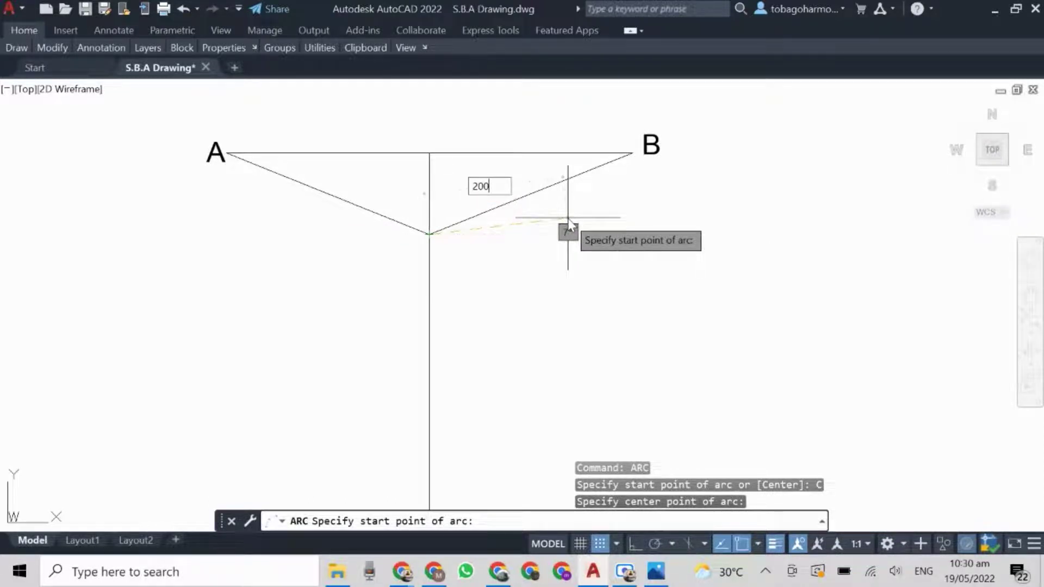
key(Return)
click(516, 178)
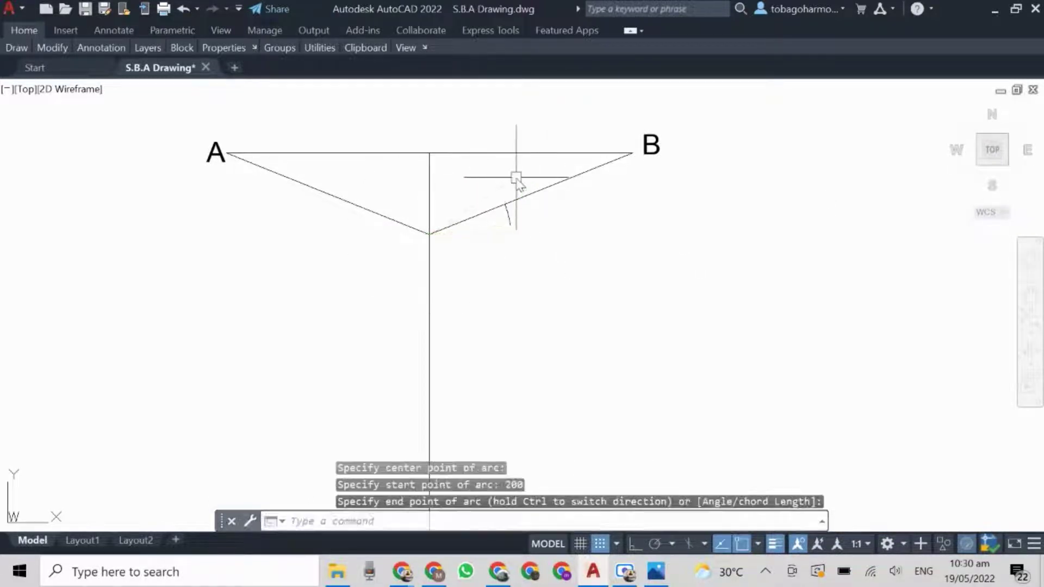
Step: Draw a second arc of radius 200 from the same apex, ending on the sloping line to A
right_click(575, 233)
click(601, 242)
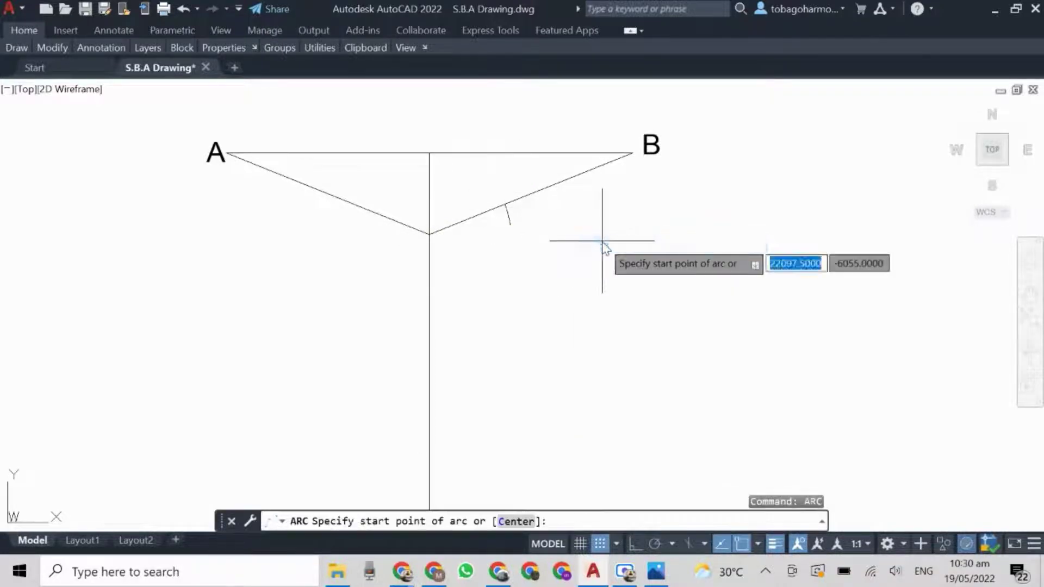
text(c)
key(Return)
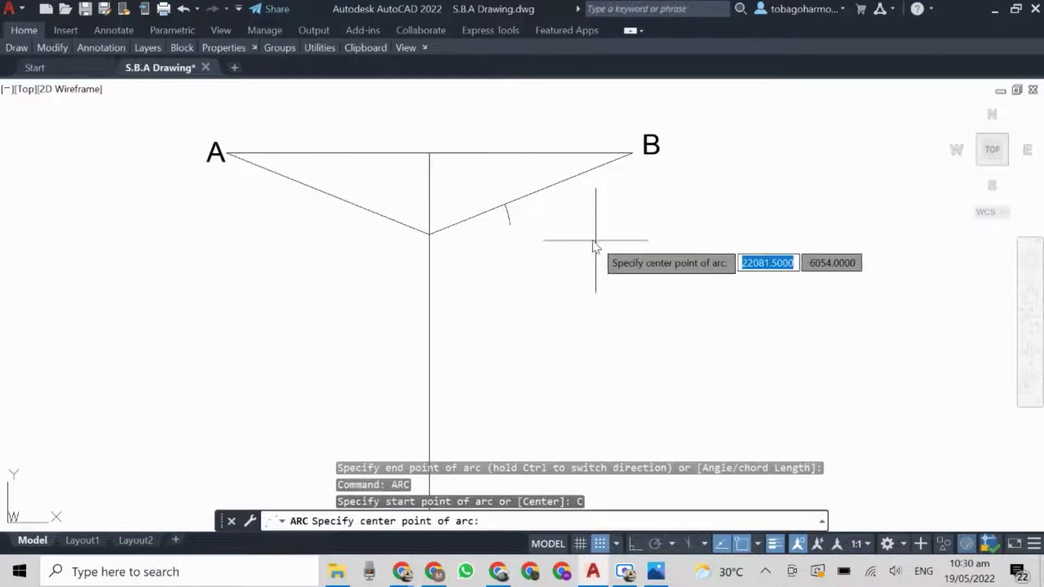
click(429, 235)
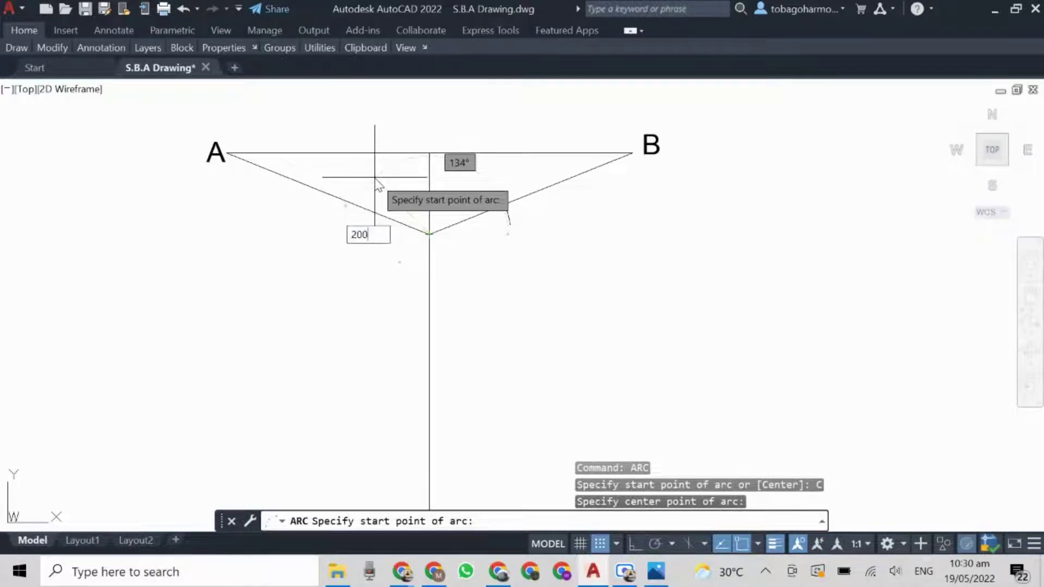
key(Return)
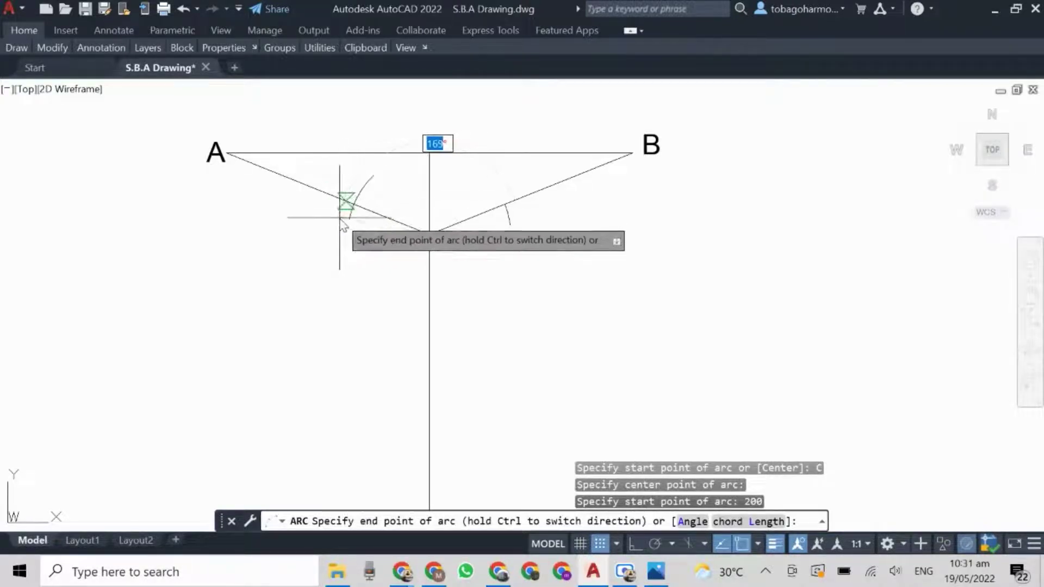
click(343, 225)
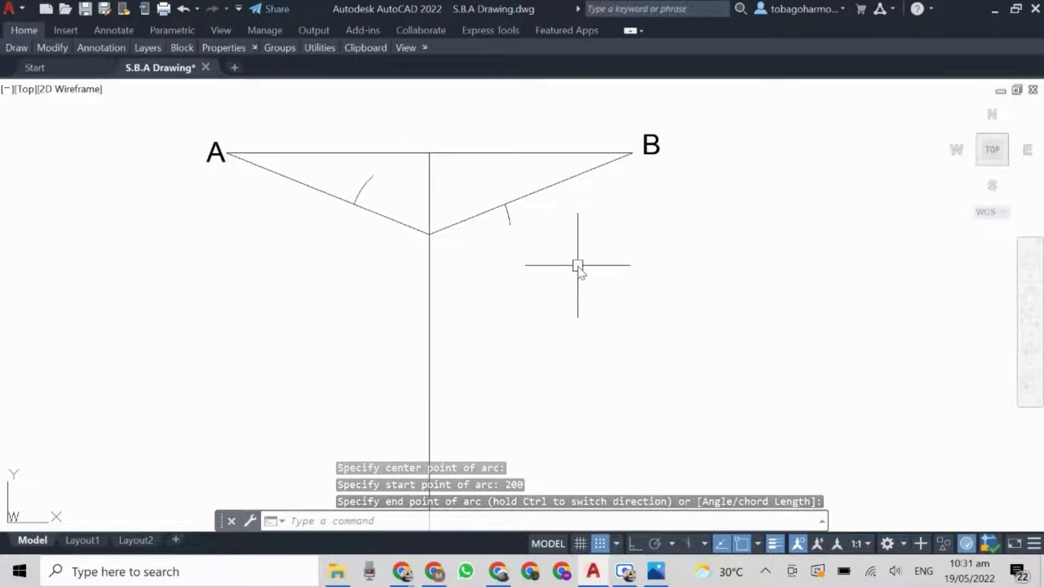
Step: Draw a line from the arc's intersection on the sloping line to B across to point A
right_click(598, 263)
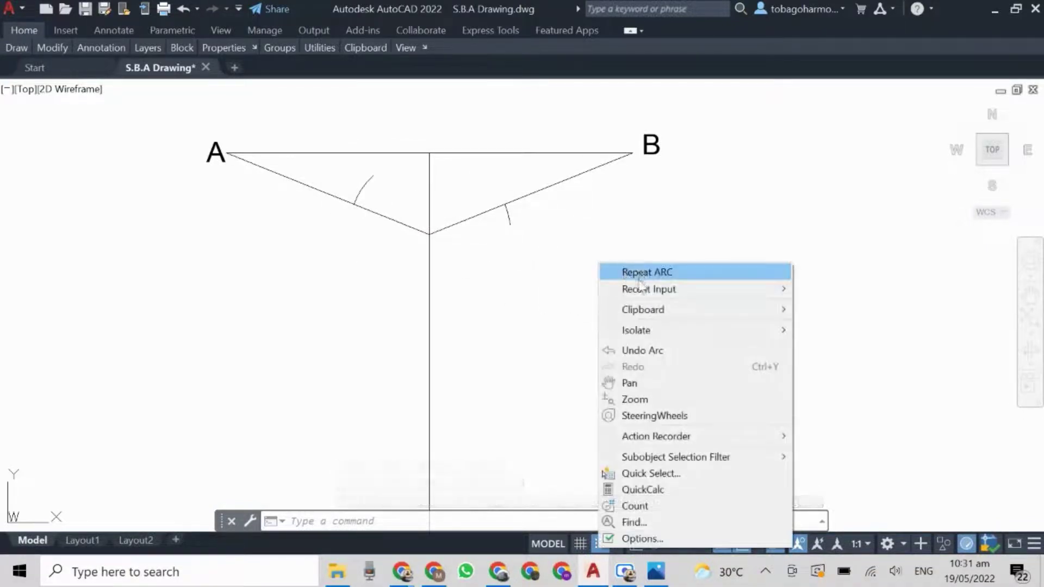
mouse_move(750, 289)
click(807, 305)
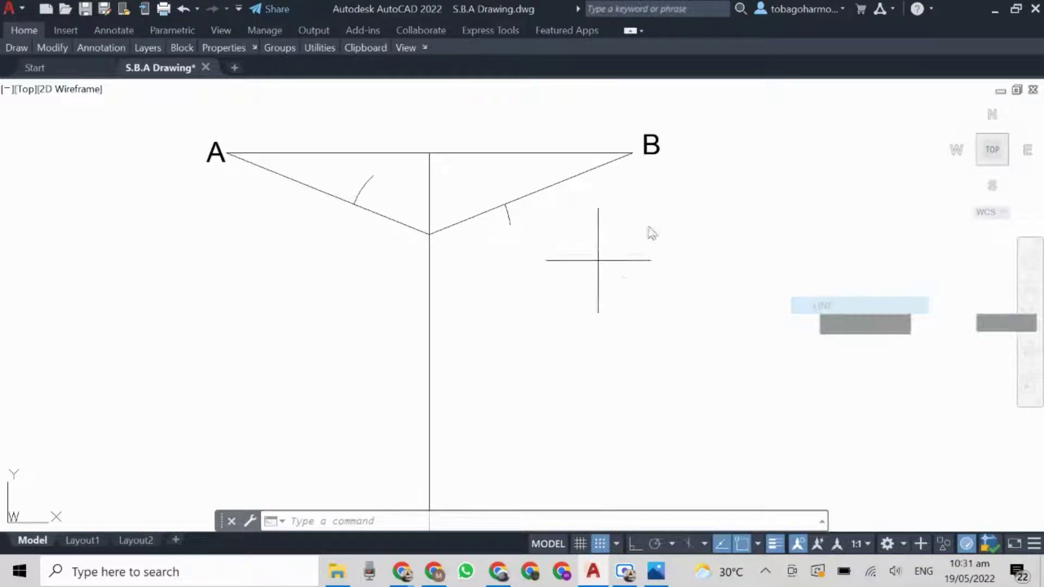
click(503, 205)
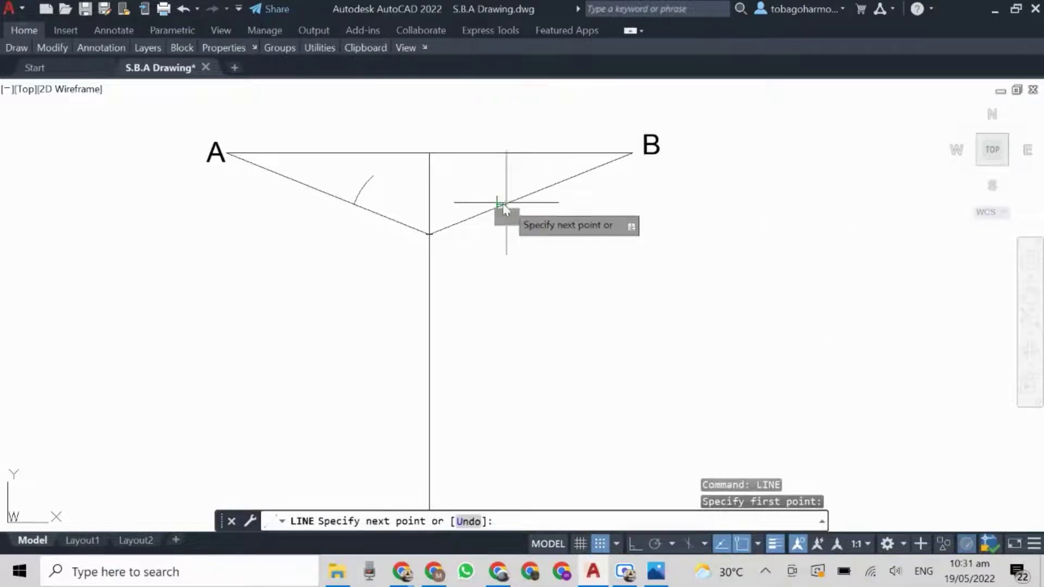
click(229, 154)
Step: Draw a line from the arc's intersection on the sloping line to A across to point B
right_click(244, 262)
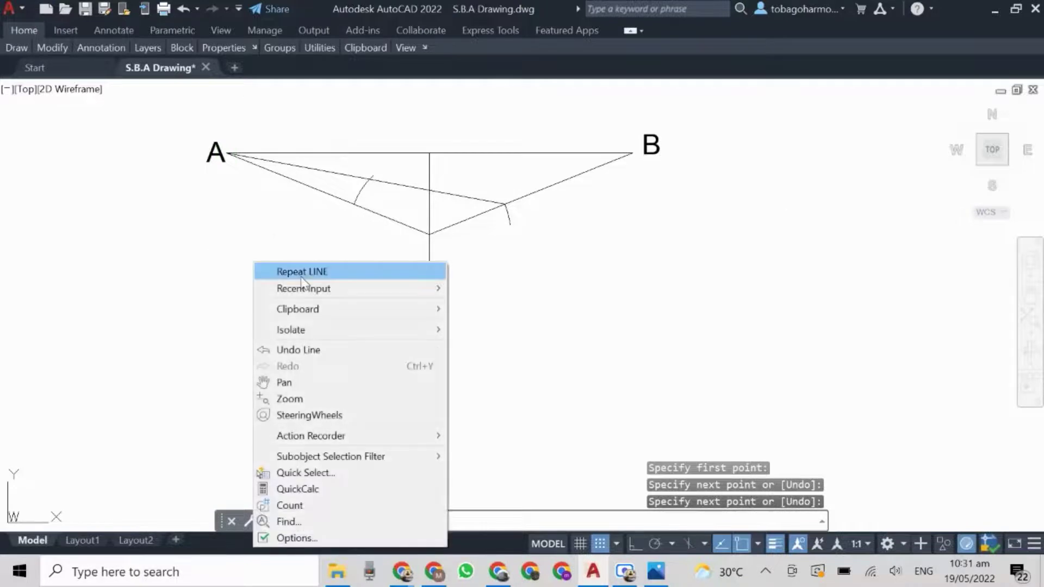
click(305, 270)
click(355, 204)
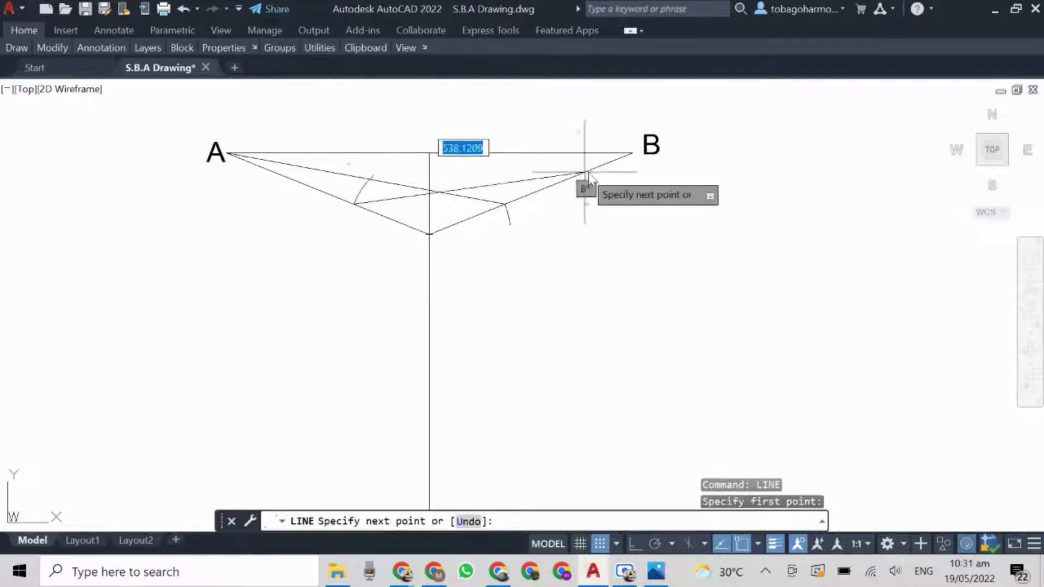
click(631, 155)
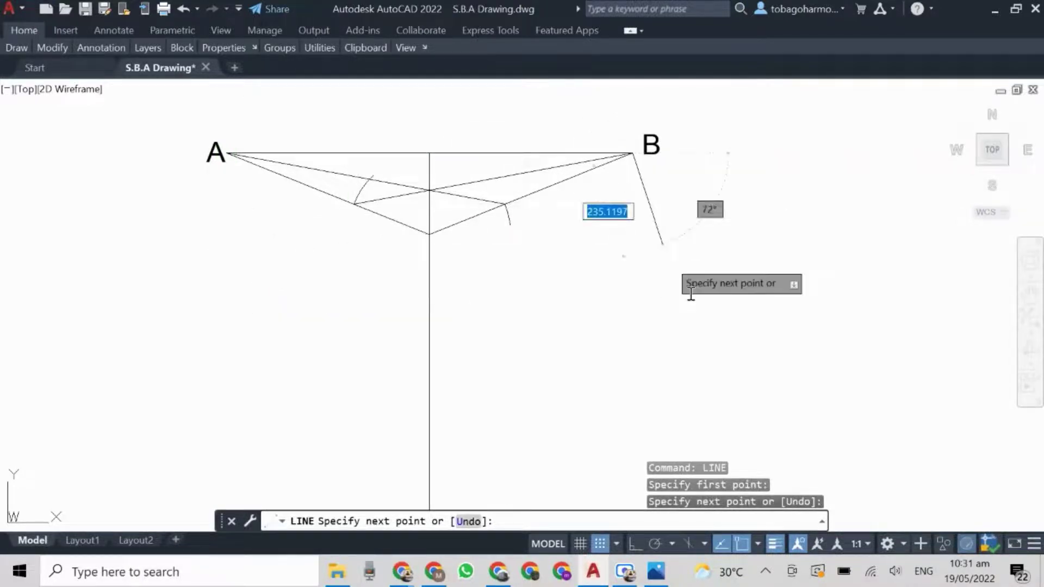
key(Return)
Step: Draw a line from the arc's intersection on the B-side sloping line down to point C
scroll(679, 245, down, 4)
middle_drag(678, 244, 667, 253)
scroll(668, 252, up, 4)
right_click(609, 229)
click(631, 231)
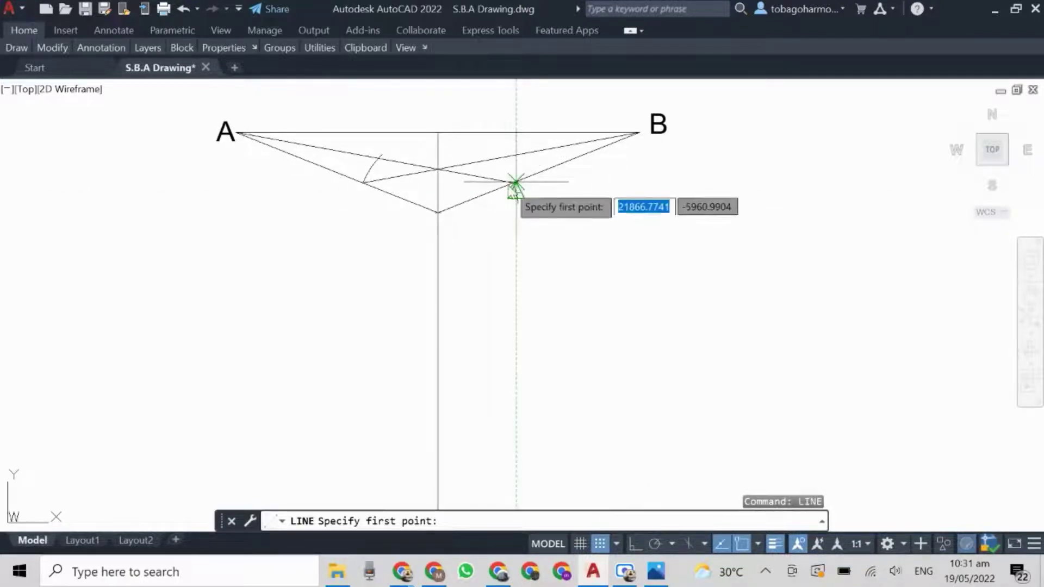
scroll(542, 190, up, 2)
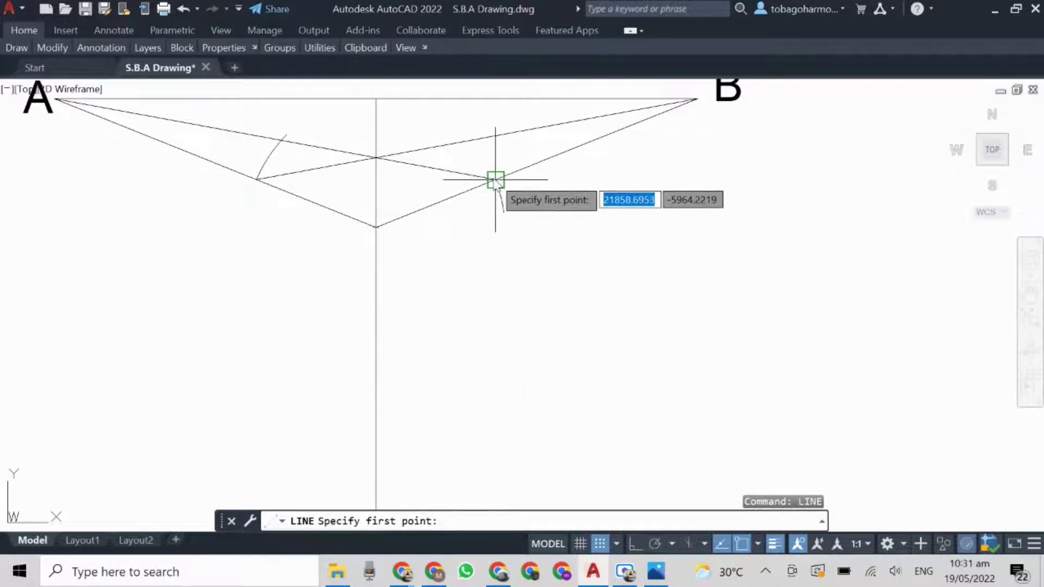
click(495, 180)
middle_drag(492, 369, 497, 156)
scroll(500, 183, down, 4)
click(456, 319)
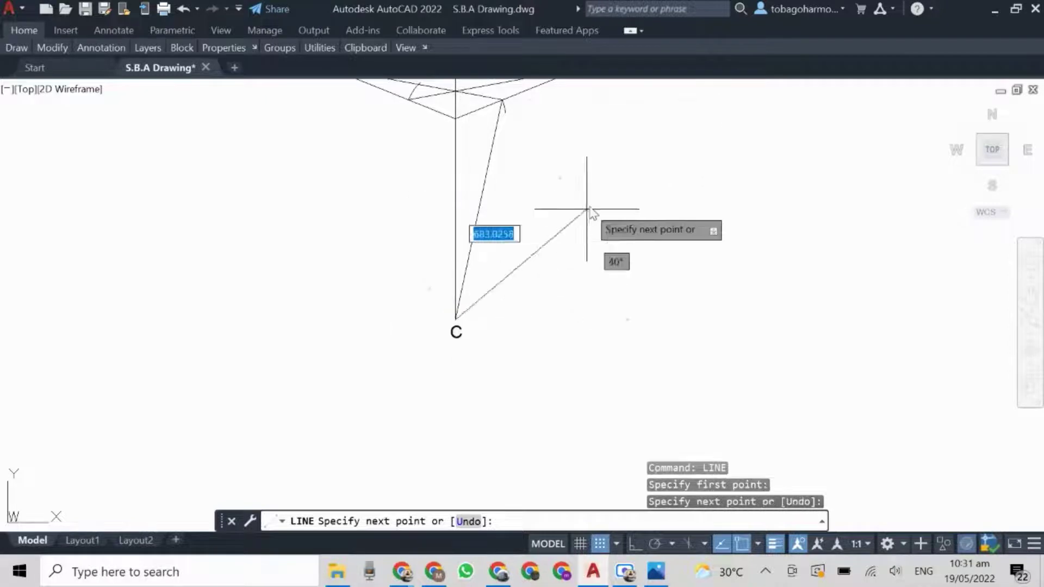
key(Return)
Step: Draw a line from the arc's intersection on the A-side sloping line down to point C
right_click(596, 197)
click(625, 204)
scroll(413, 109, up, 3)
click(360, 143)
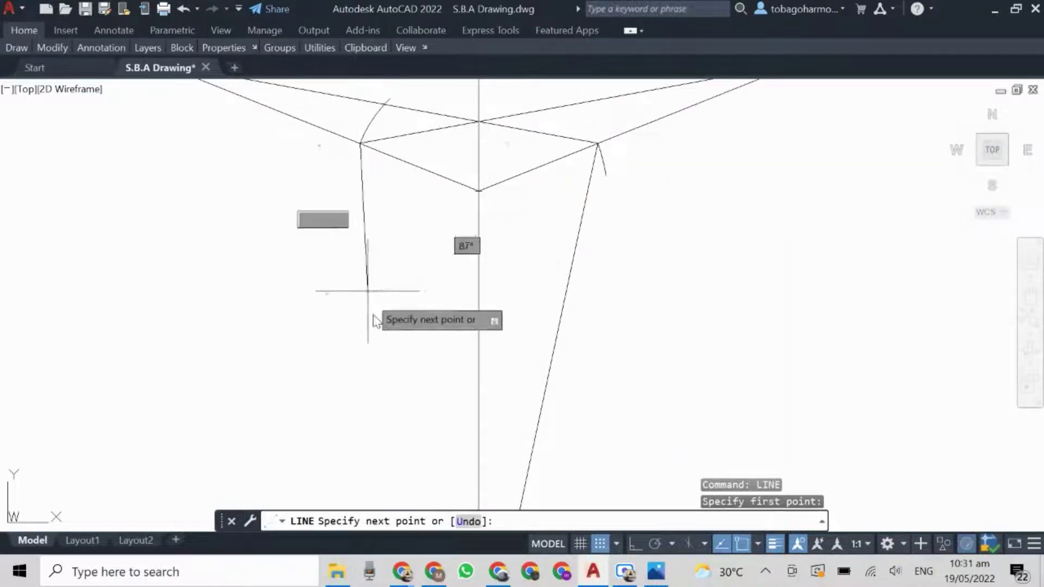
scroll(350, 249, down, 2)
middle_drag(339, 276, 359, 166)
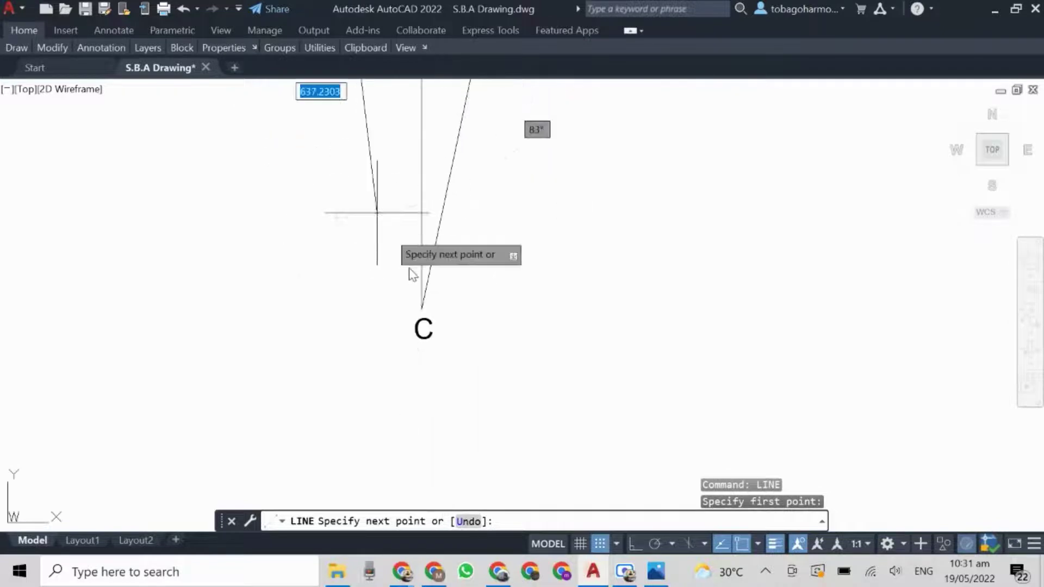
click(438, 304)
key(Return)
Step: Try drawing a 400-long line without Ortho from the sloping lines' apex towards C, and erase it
scroll(639, 190, down, 1)
middle_drag(636, 189, 579, 321)
scroll(579, 321, up, 2)
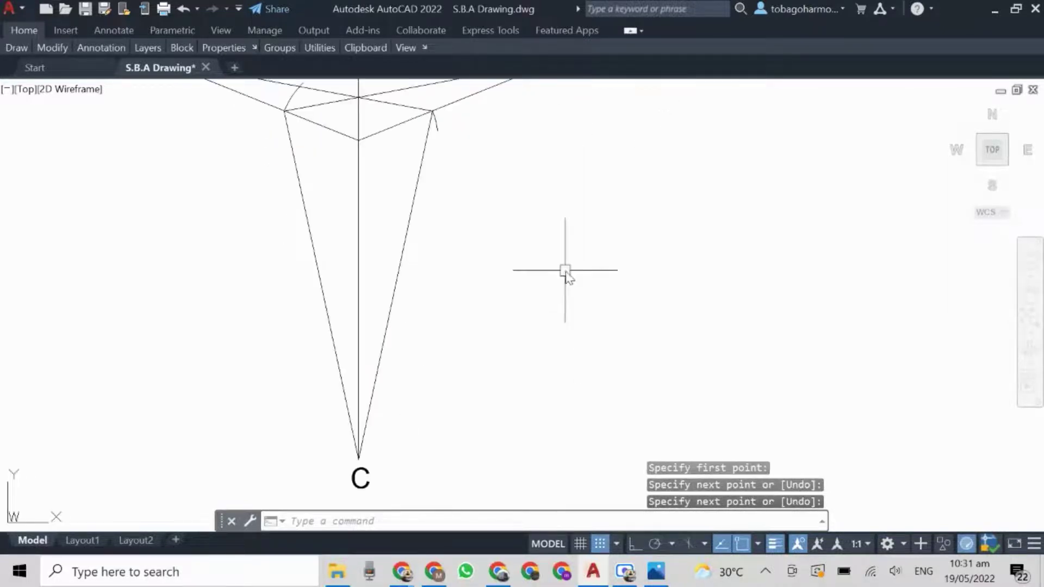
middle_drag(565, 270, 673, 310)
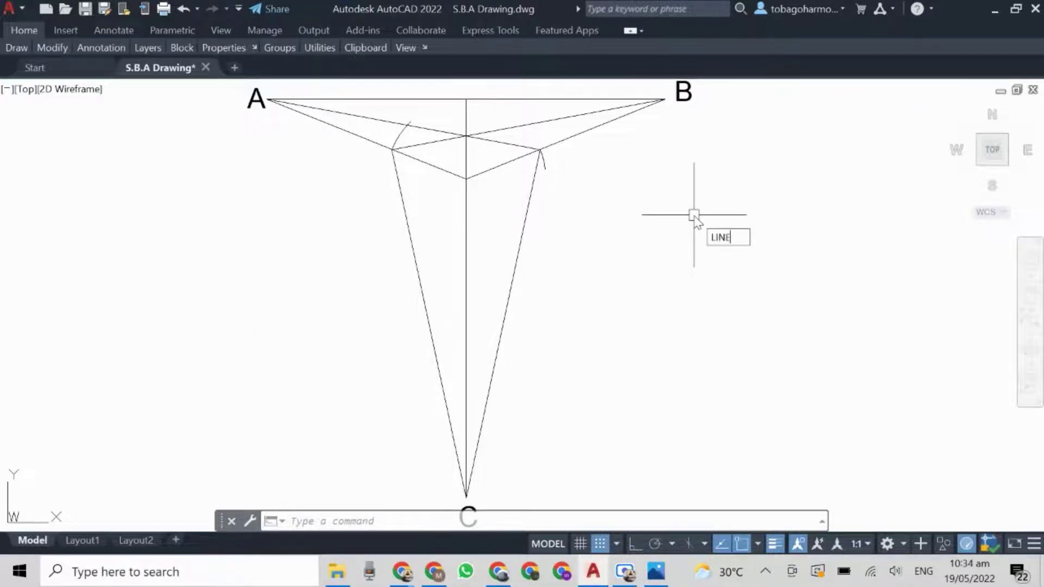
key(Return)
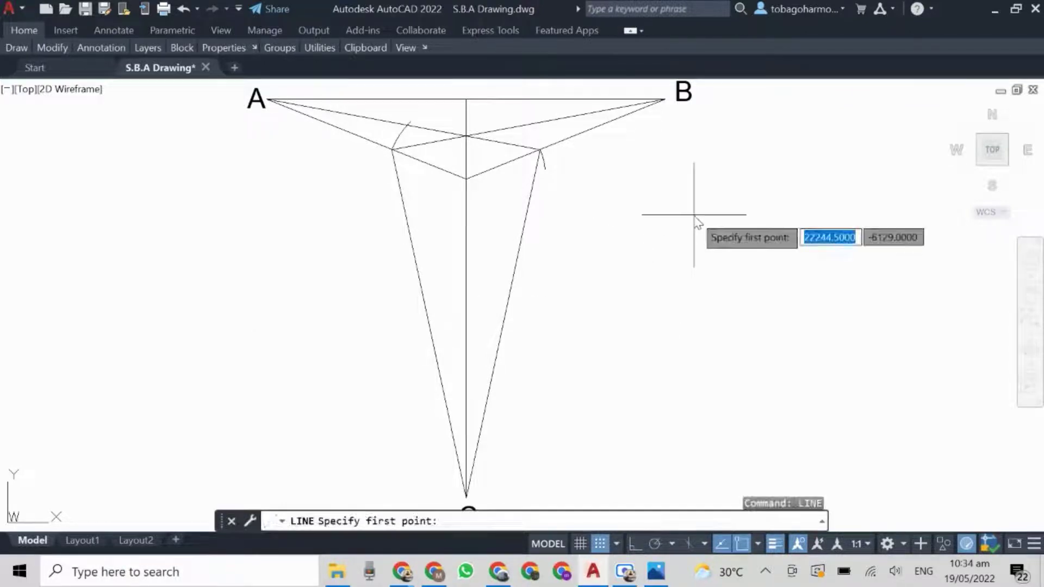
click(466, 178)
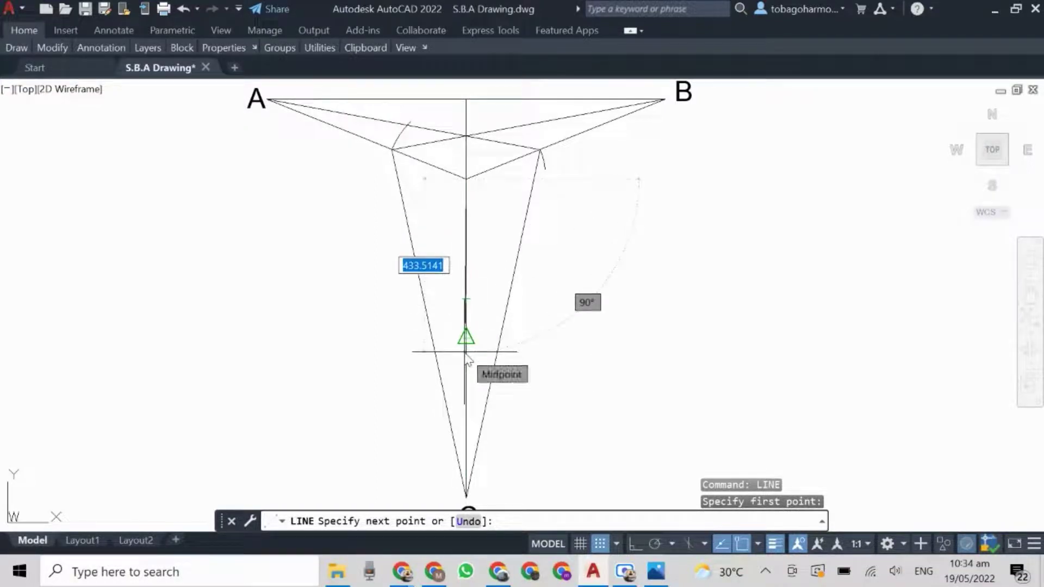
text(400)
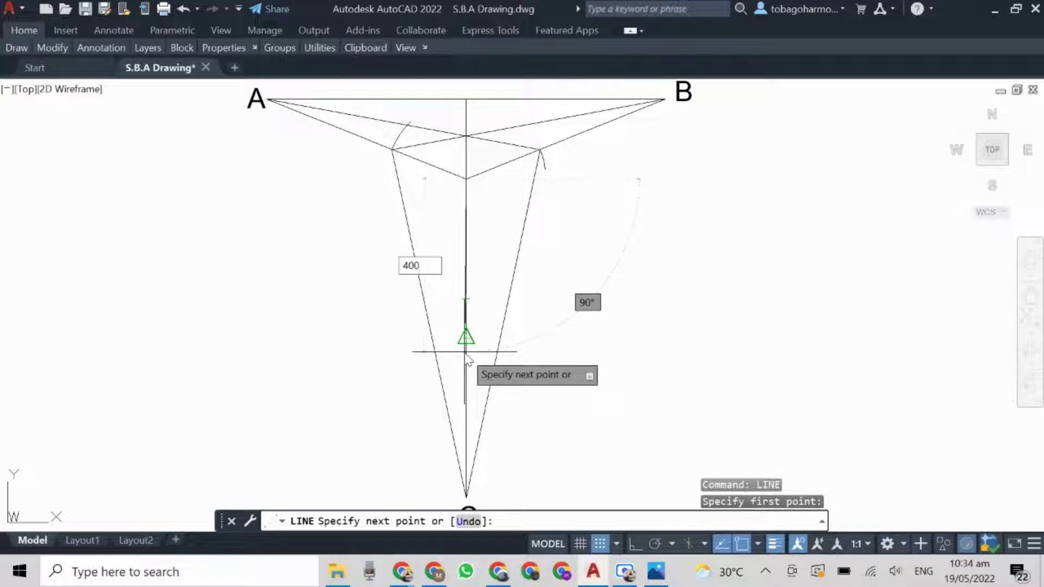
key(Return)
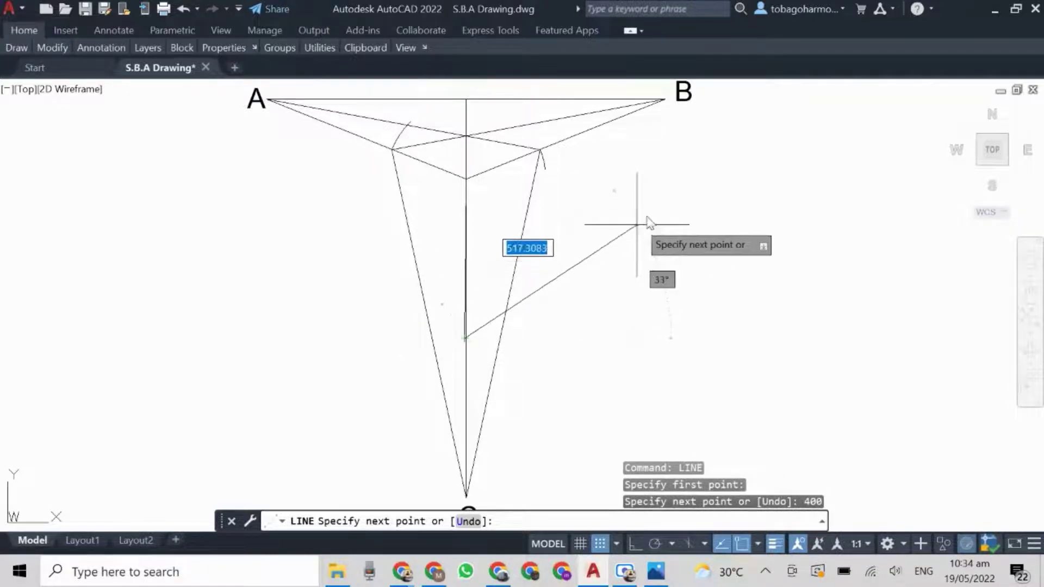
key(Escape)
scroll(462, 299, up, 4)
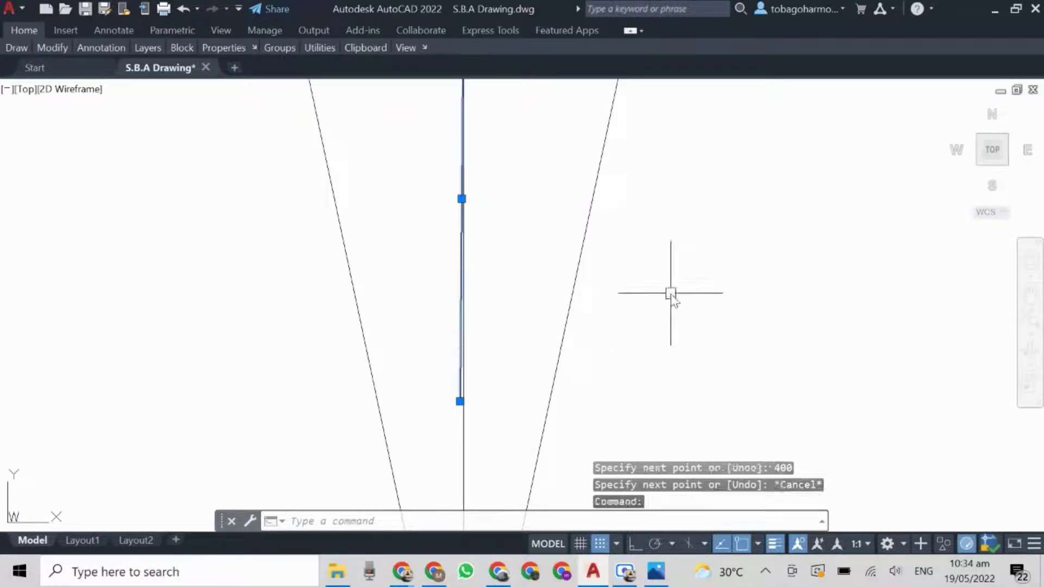
key(Delete)
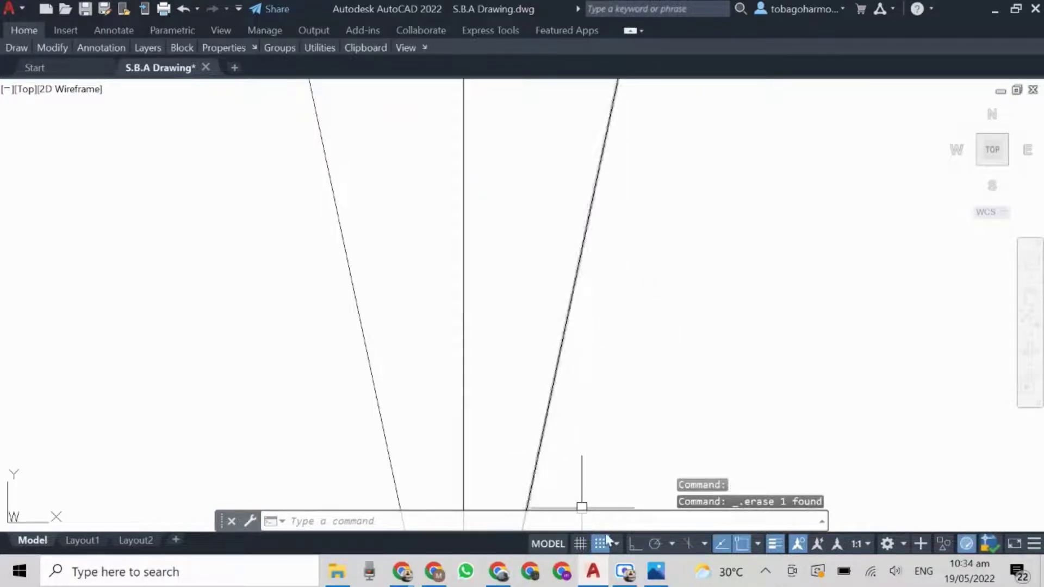
Step: Turn Ortho on and draw a 400-long vertical line from the sloping lines' apex down towards C
click(632, 543)
scroll(533, 240, down, 2)
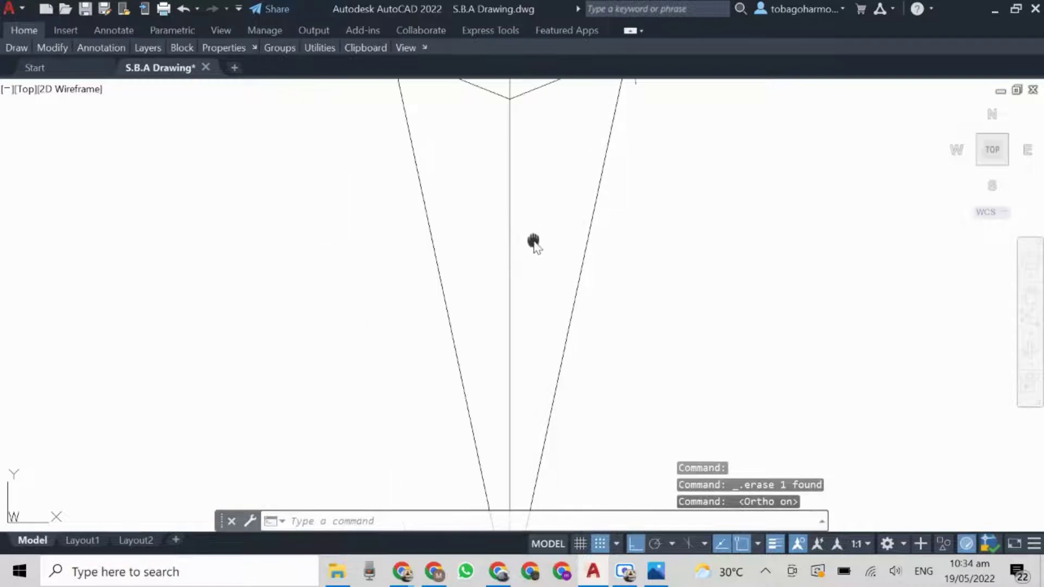
scroll(533, 239, up, 1)
right_click(784, 241)
click(802, 248)
key(Escape)
right_click(791, 247)
mouse_move(810, 275)
click(696, 293)
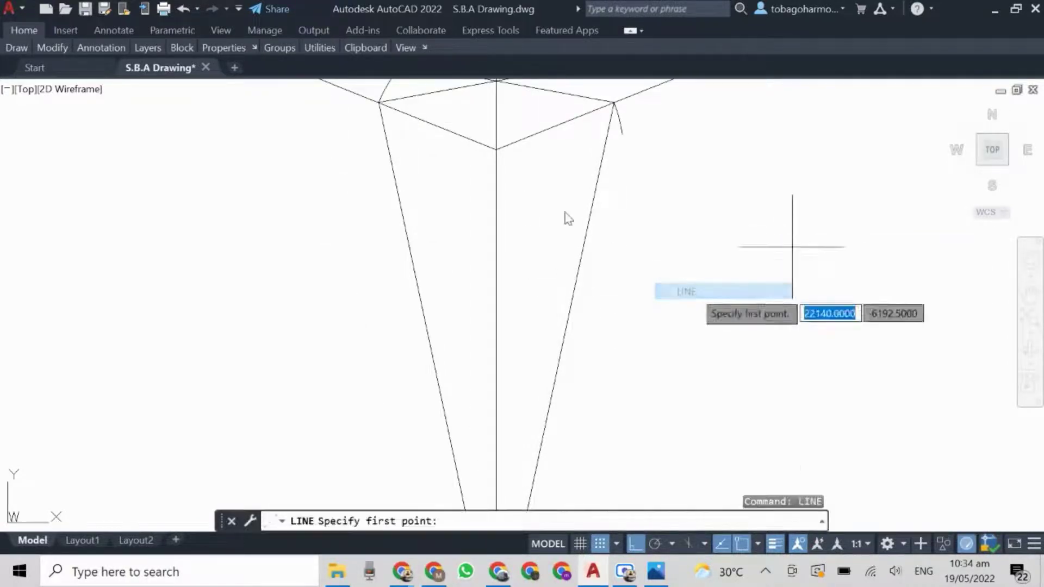
click(497, 148)
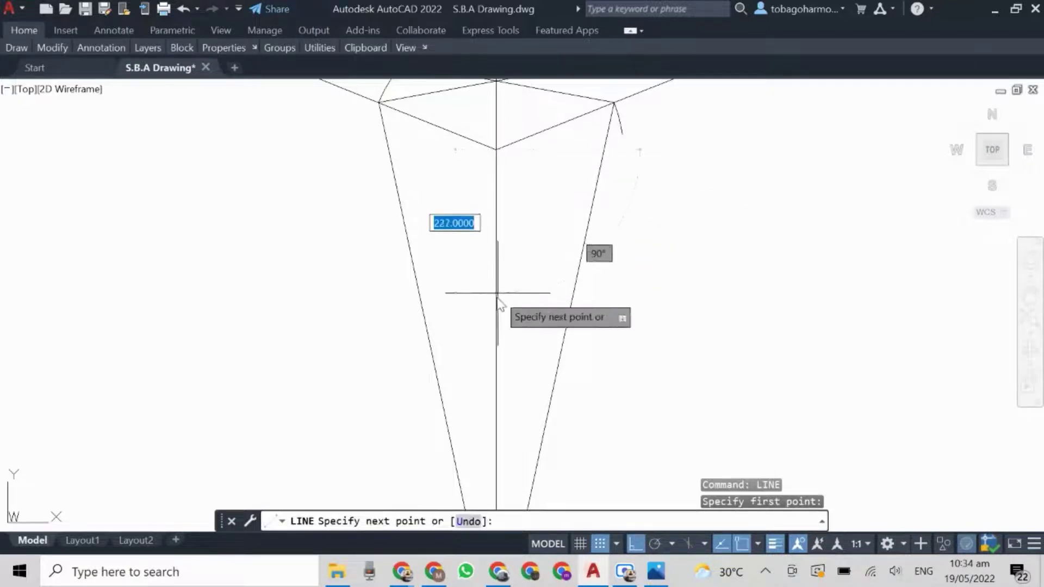
text(400)
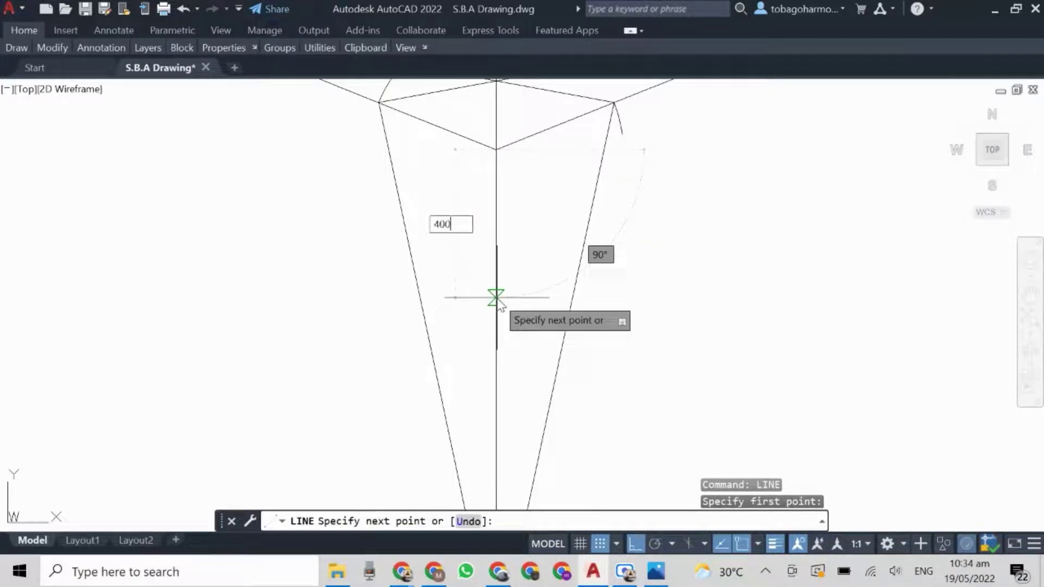
key(Return)
Step: Turn Ortho off and continue the line from the lower end of the 400 line to point B
scroll(711, 204, down, 2)
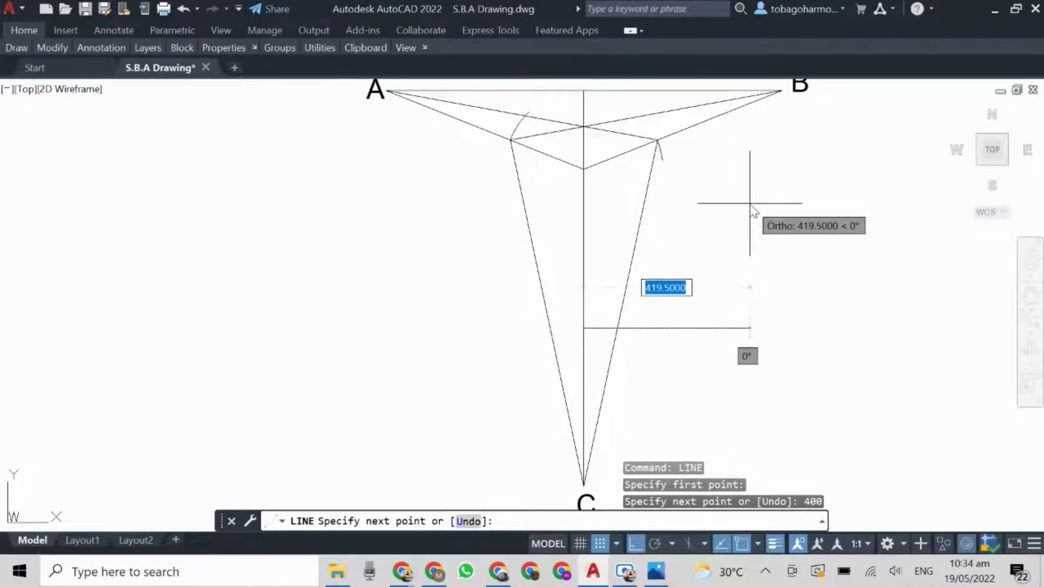
key(F8)
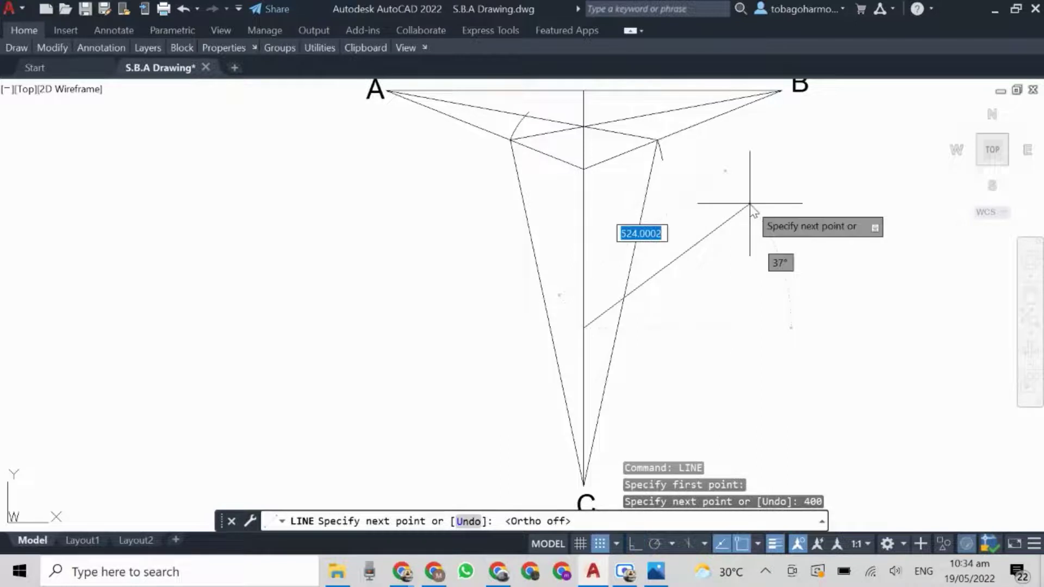
click(780, 98)
key(Return)
Step: Draw a line from the lower end of the 400 line to point A
right_click(804, 202)
click(814, 211)
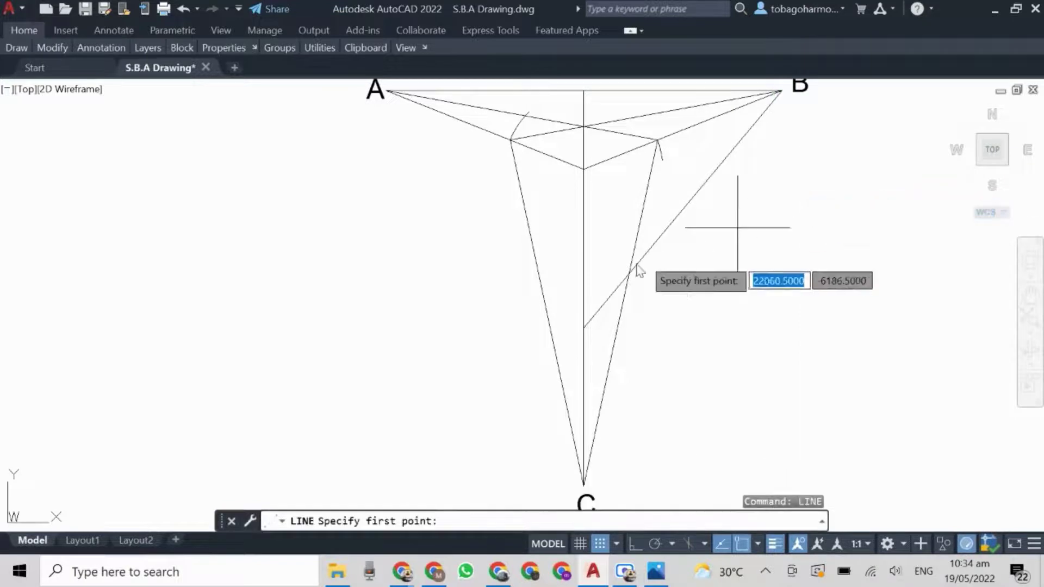
click(583, 326)
click(388, 91)
key(Return)
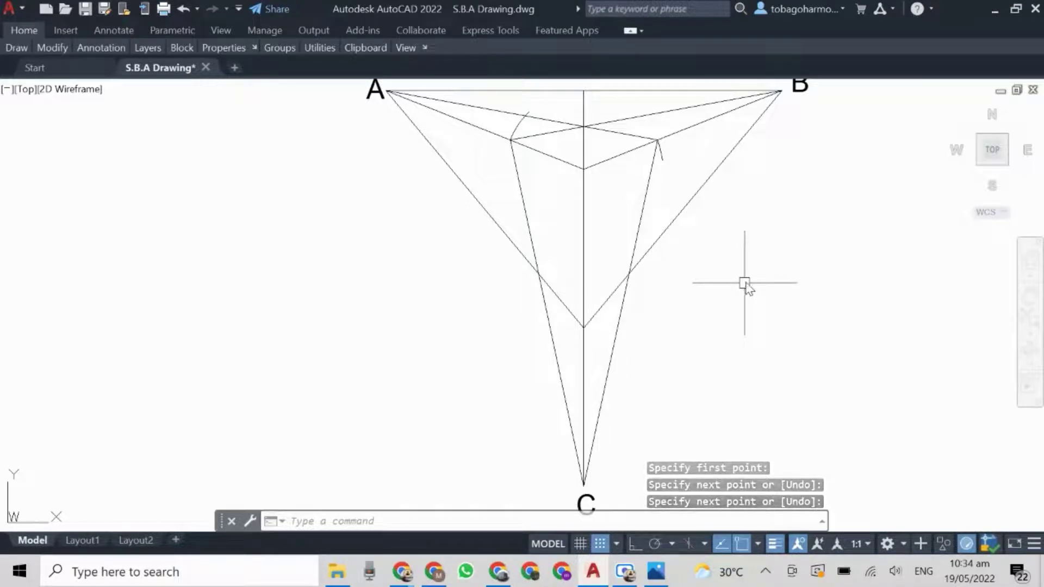
Step: Make Layer8 the current layer for the outline lines
middle_drag(744, 283, 717, 309)
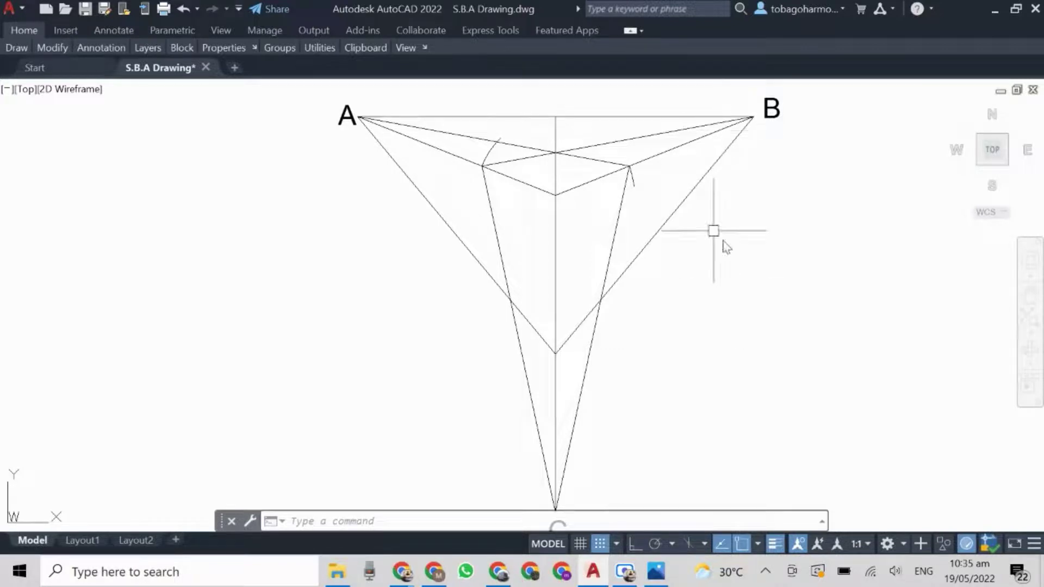
key(Return)
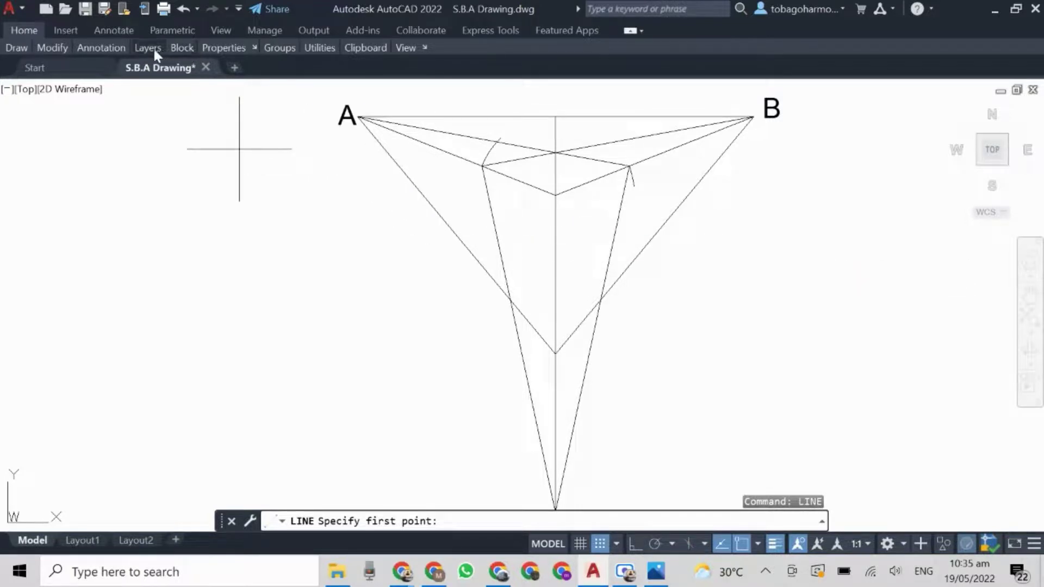
mouse_move(154, 49)
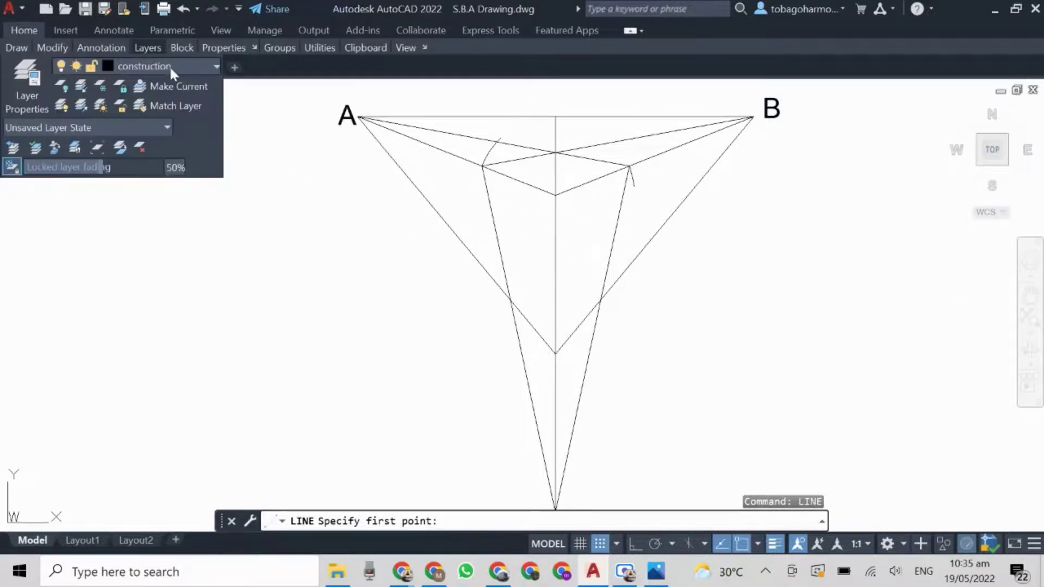
click(168, 66)
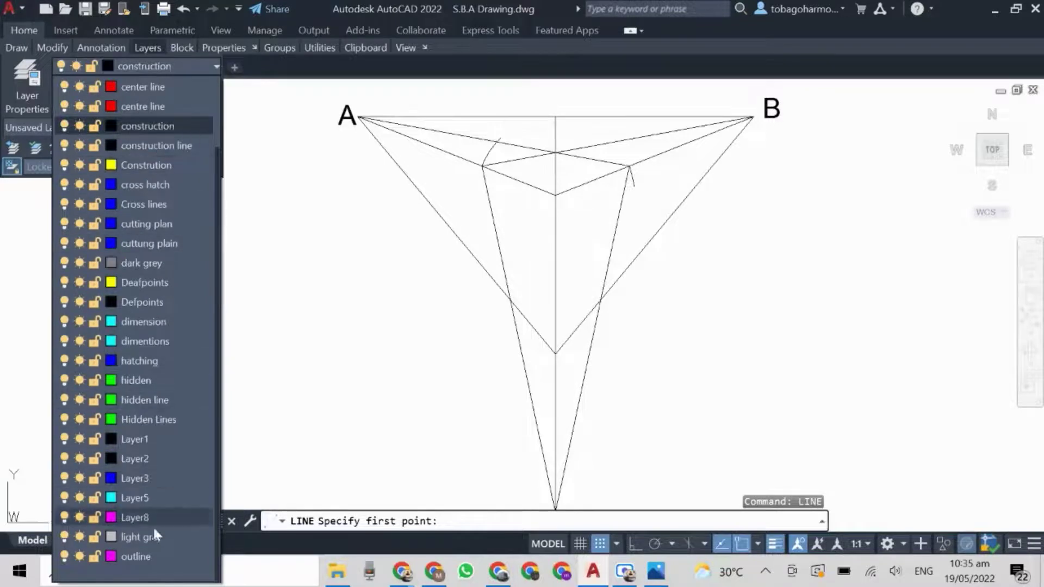
click(157, 518)
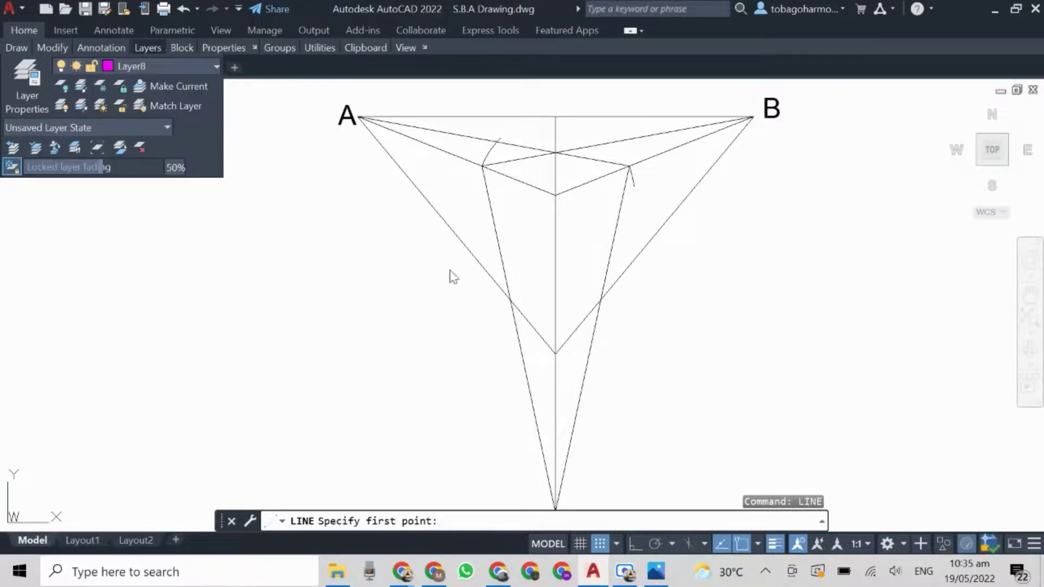
Step: Outline the four-sided top face through the A-side arc intersection, apex, B-side arc intersection and upper crossing point, back to the start
click(483, 167)
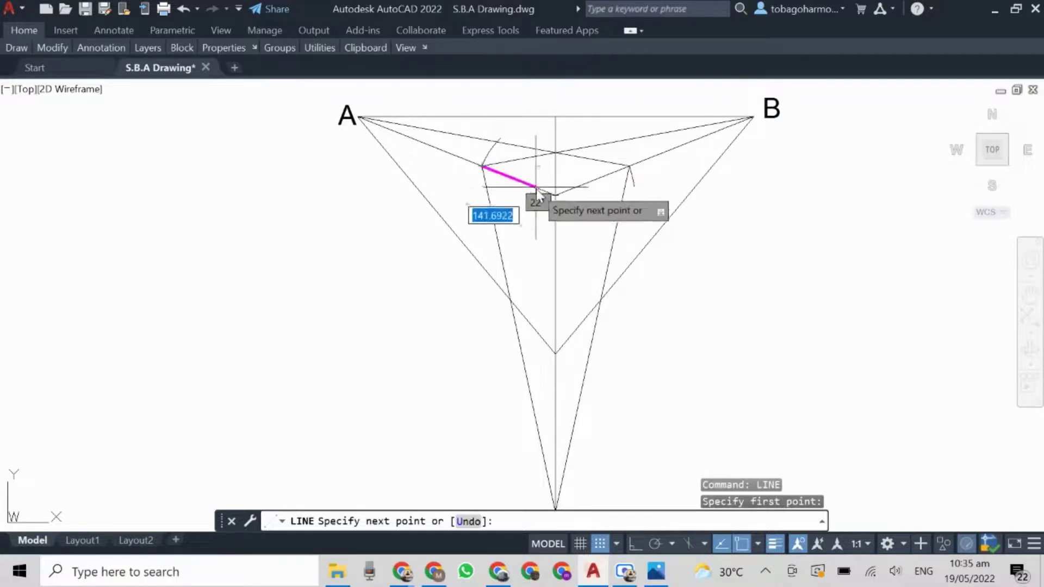
click(554, 195)
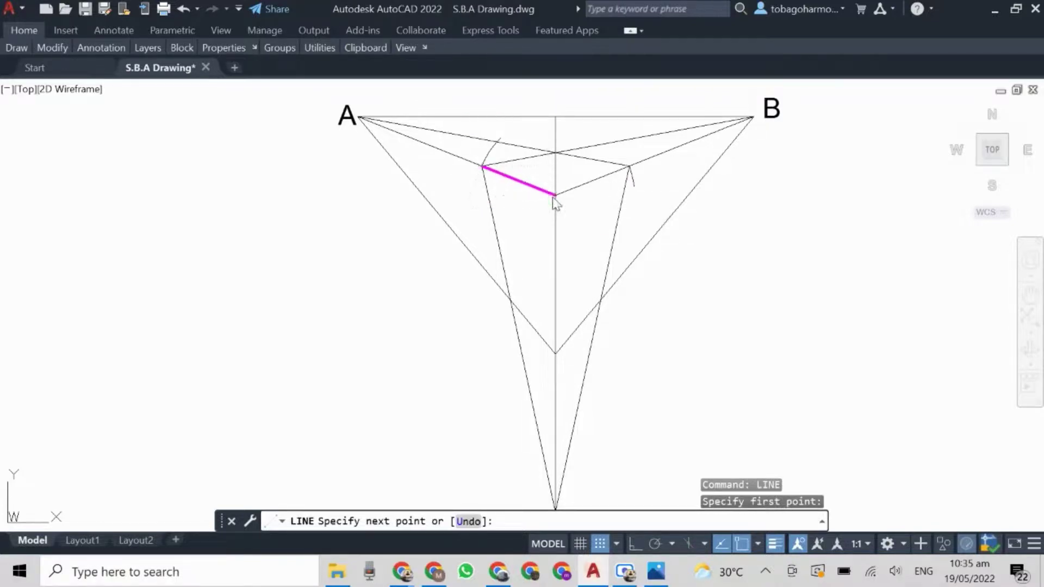
click(629, 167)
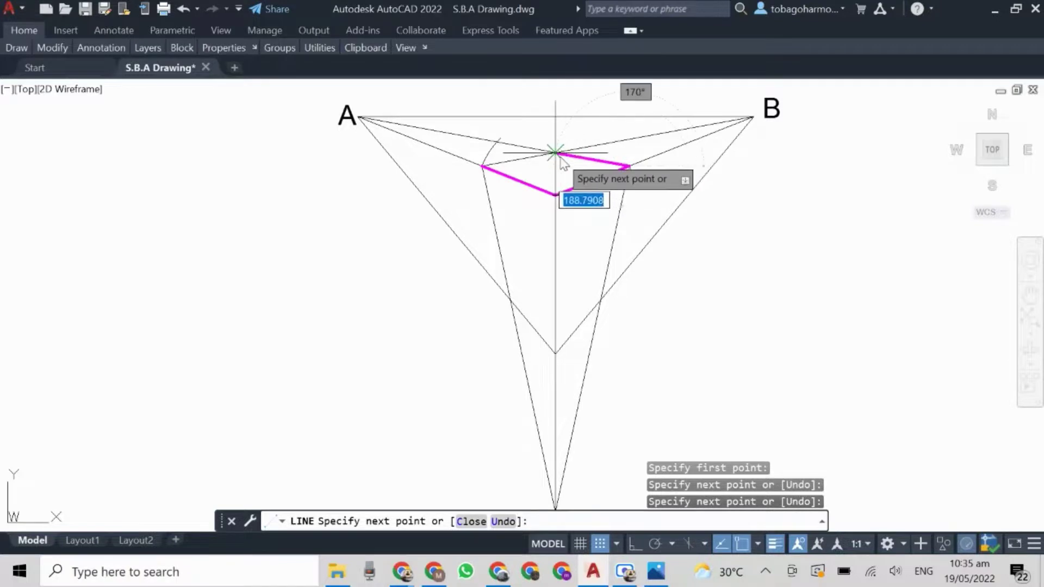
click(555, 153)
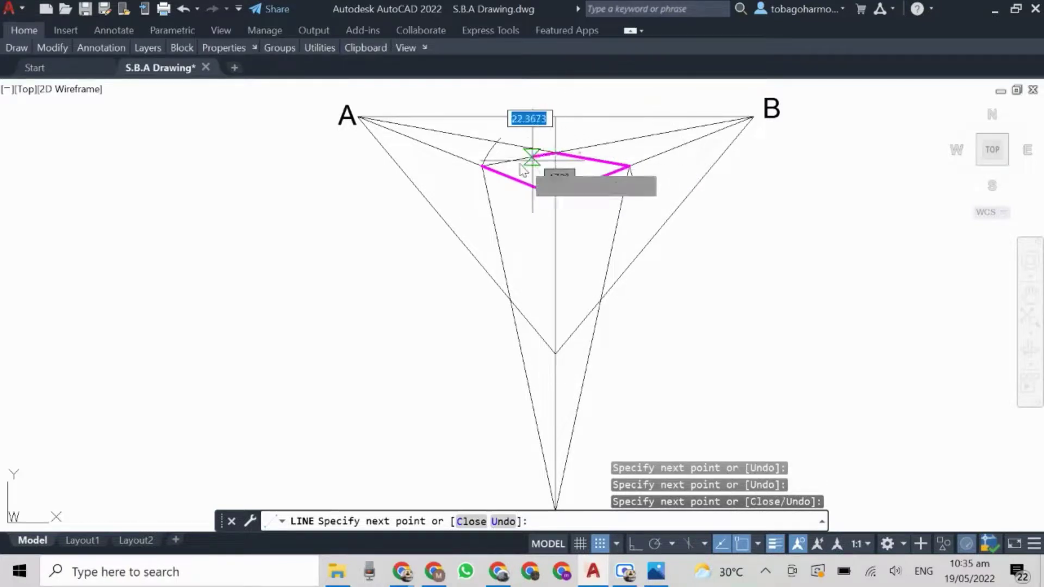
click(483, 167)
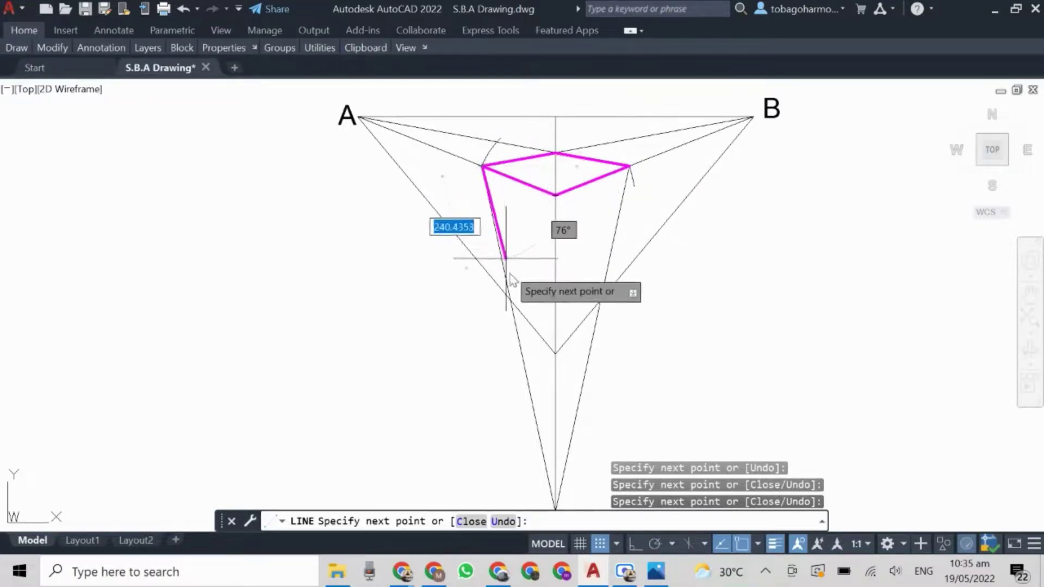
Step: Outline both sides of the block from the top face's A-side corner through the 400 line's lower end to its B-side corner
click(510, 298)
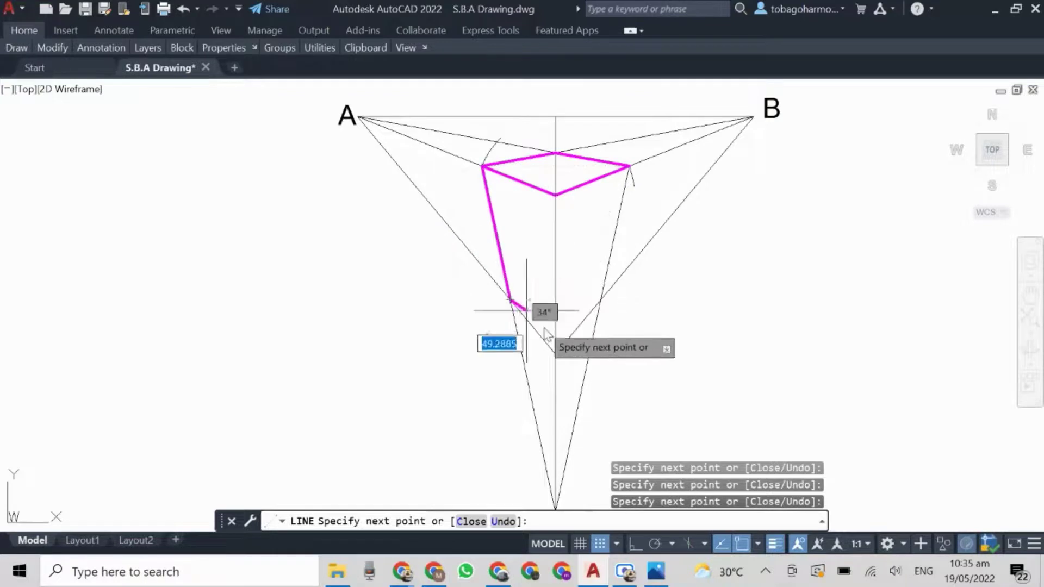
click(555, 354)
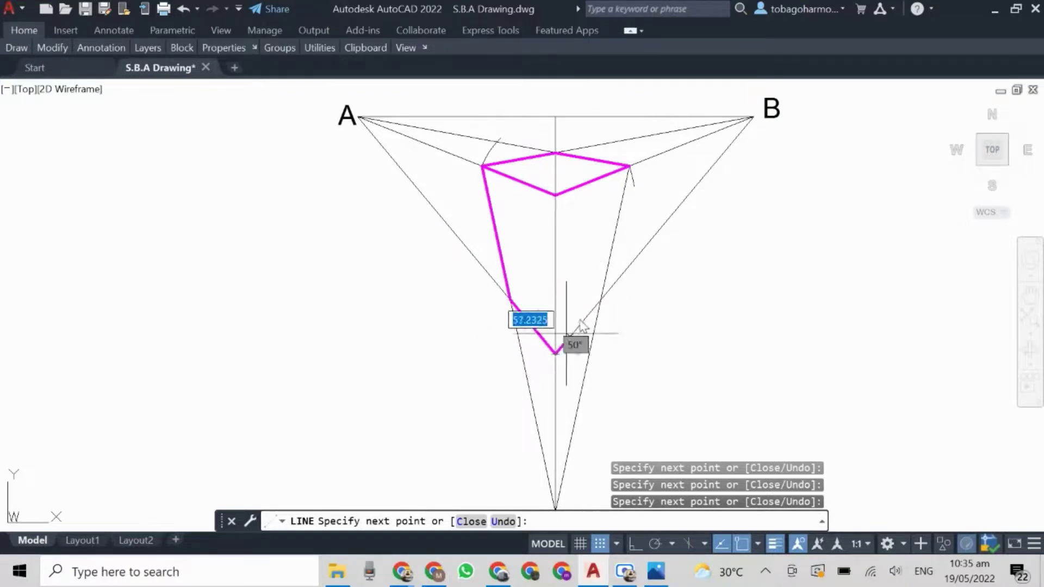
click(598, 300)
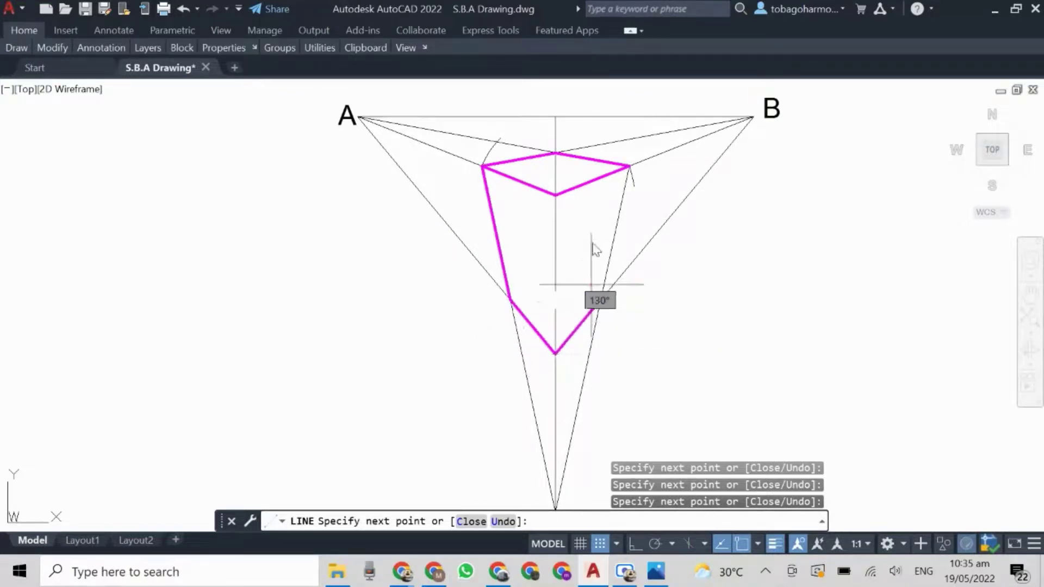
click(629, 166)
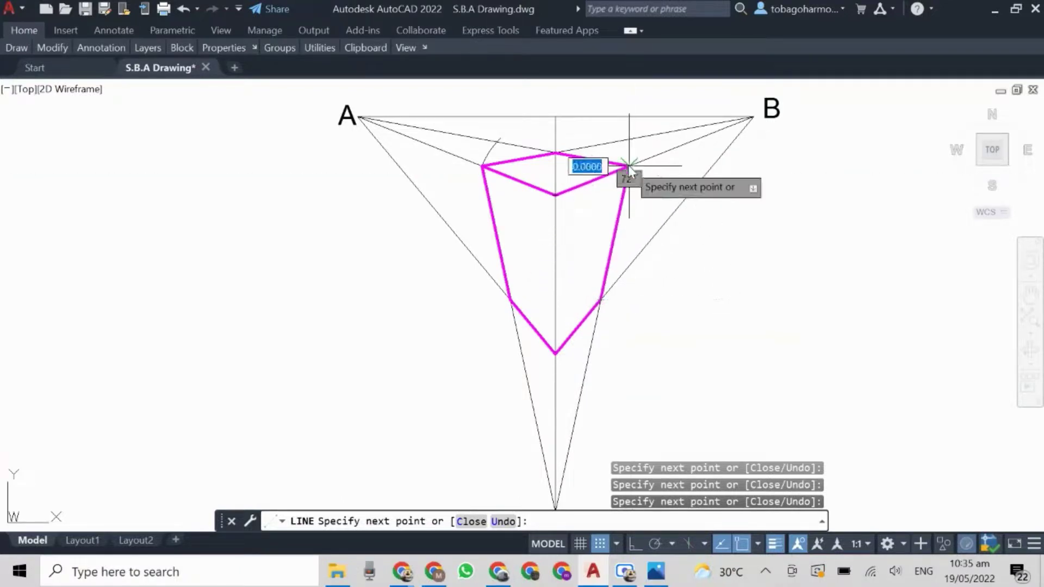
key(Return)
Step: Outline the block's front vertical edge from the top face's lower corner down to the block's lowest corner with the Line command
right_click(761, 246)
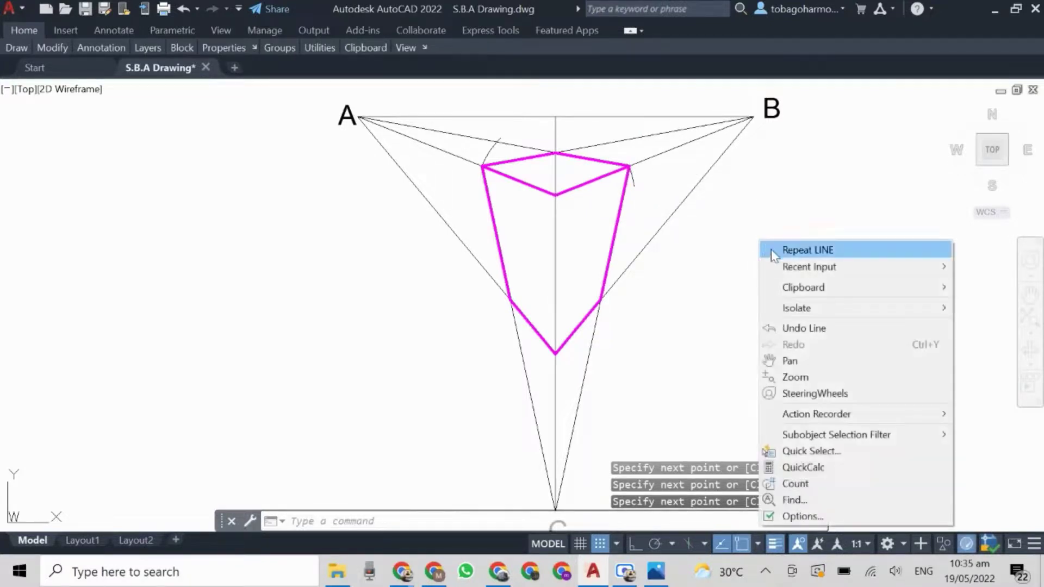
click(775, 250)
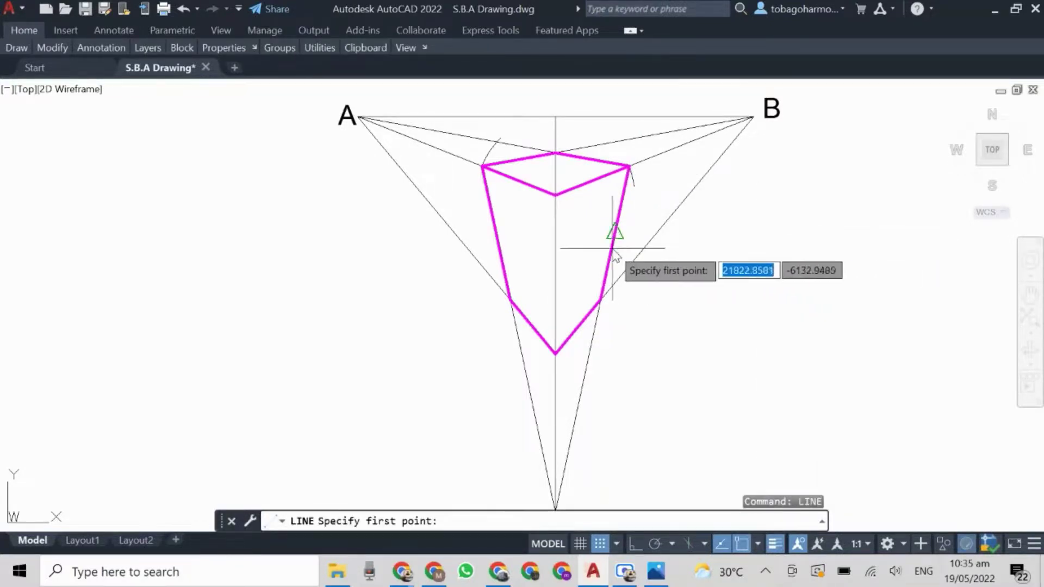
click(554, 195)
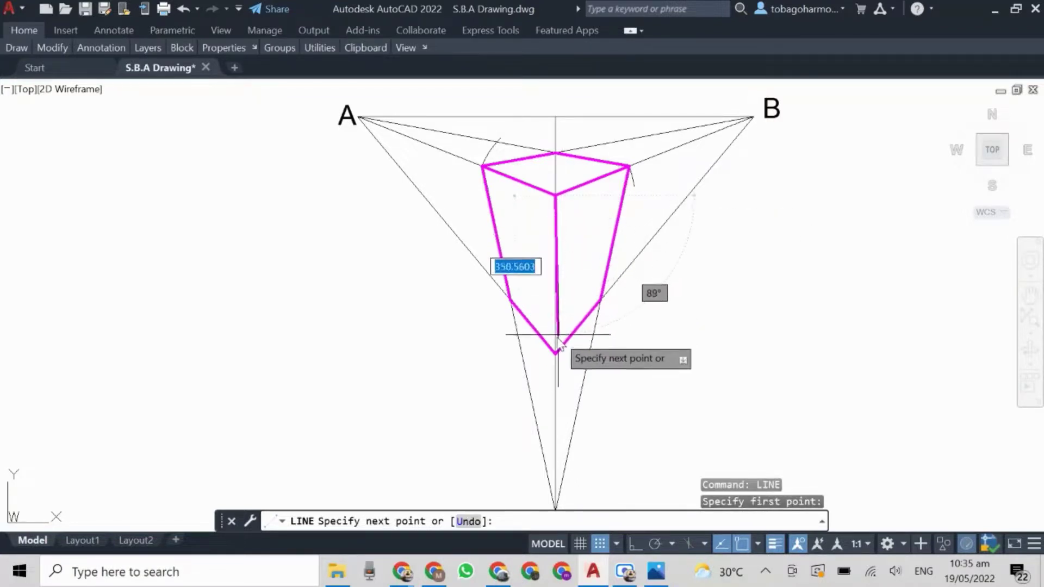
click(555, 354)
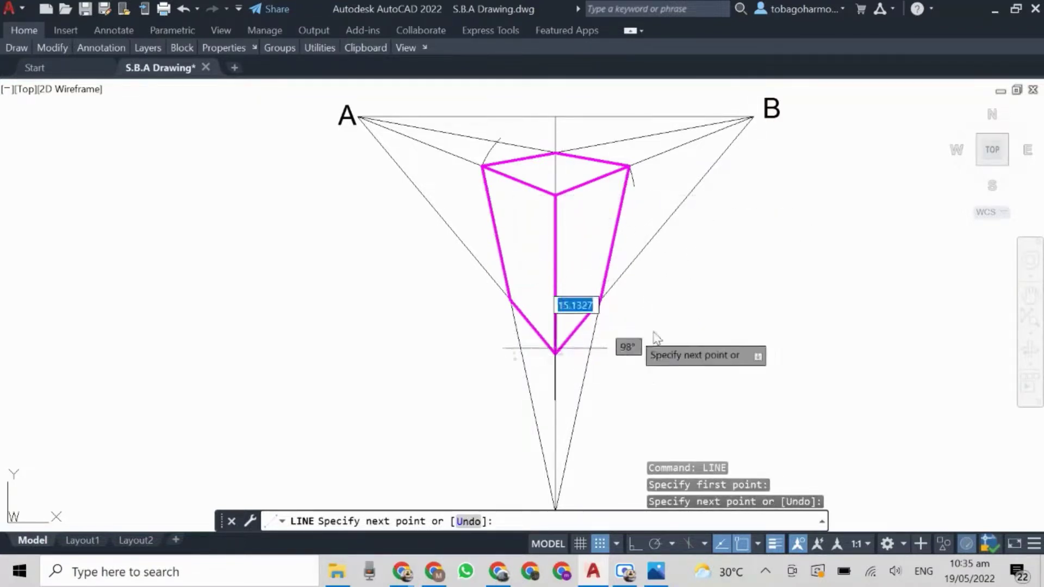
key(Return)
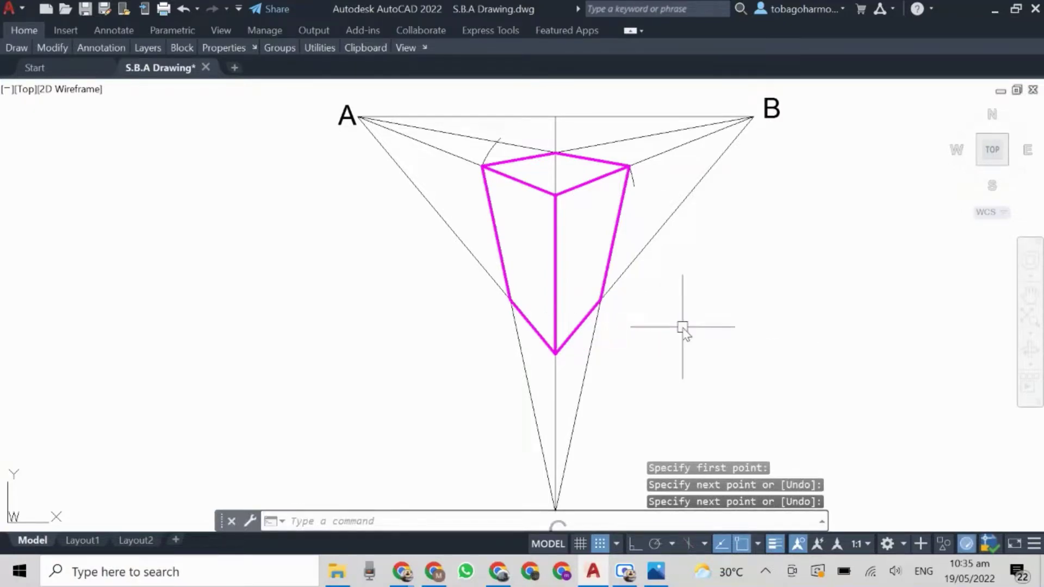
Step: Recentre the finished block in view and close the Command Line window covering the label of point C
scroll(764, 354, down, 2)
scroll(674, 303, up, 4)
scroll(680, 298, down, 2)
mouse_move(677, 266)
middle_down()
mouse_move(675, 295)
mouse_move(651, 265)
mouse_move(707, 273)
mouse_move(682, 268)
mouse_move(684, 255)
middle_up()
scroll(691, 260, down, 2)
scroll(682, 268, up, 2)
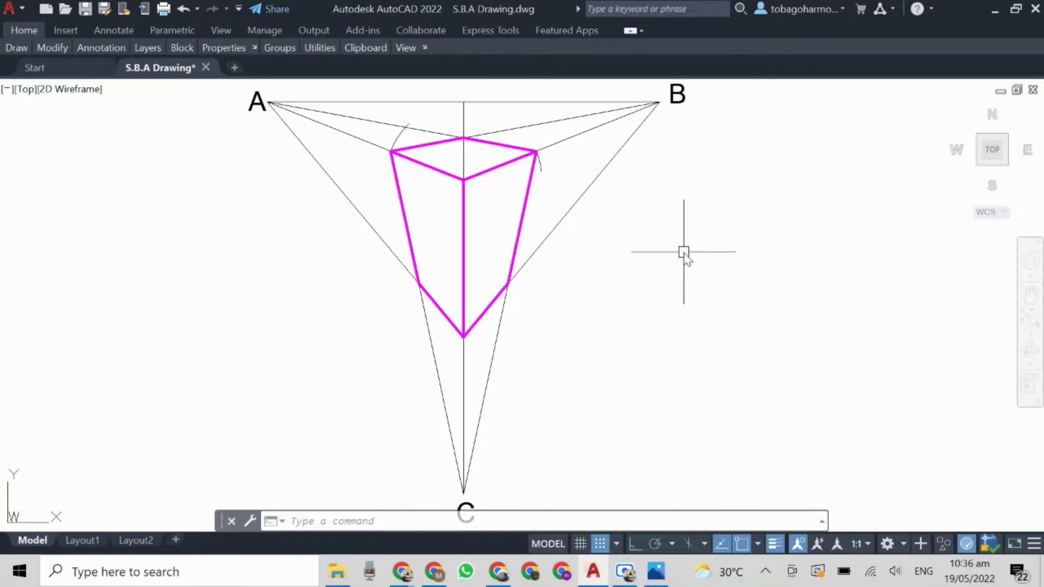
click(231, 521)
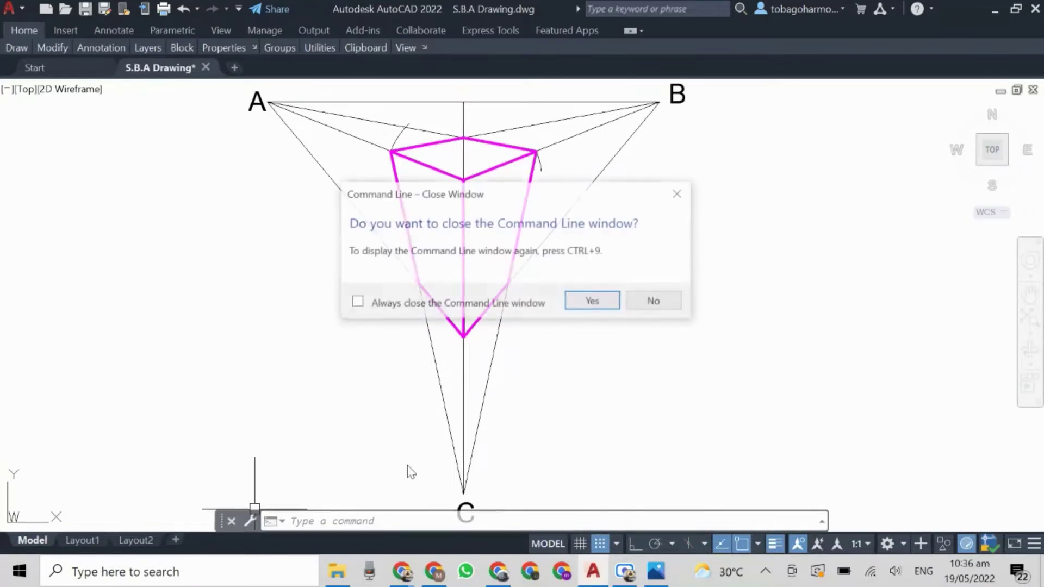
click(593, 302)
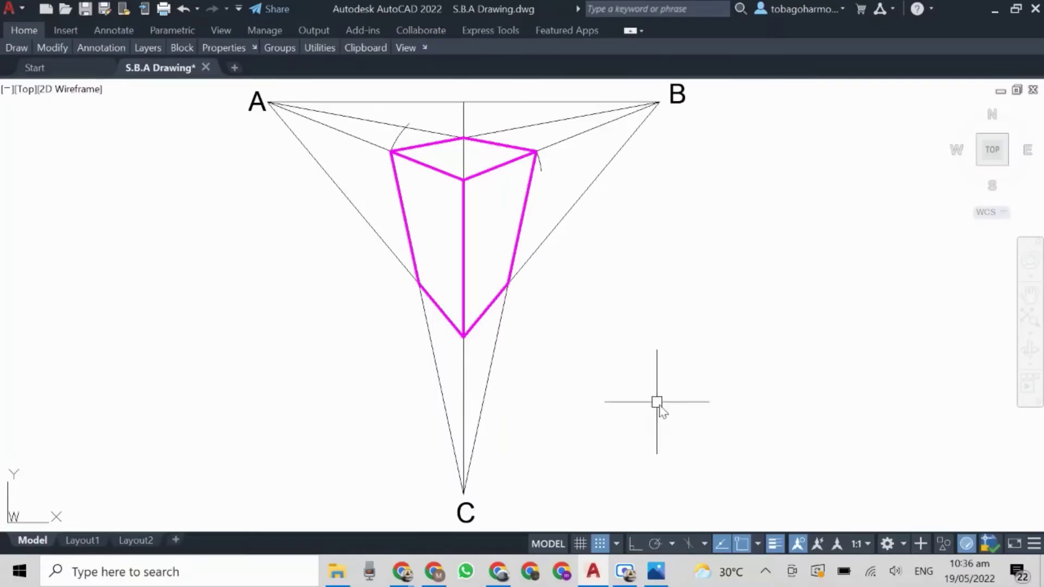
mouse_move(626, 576)
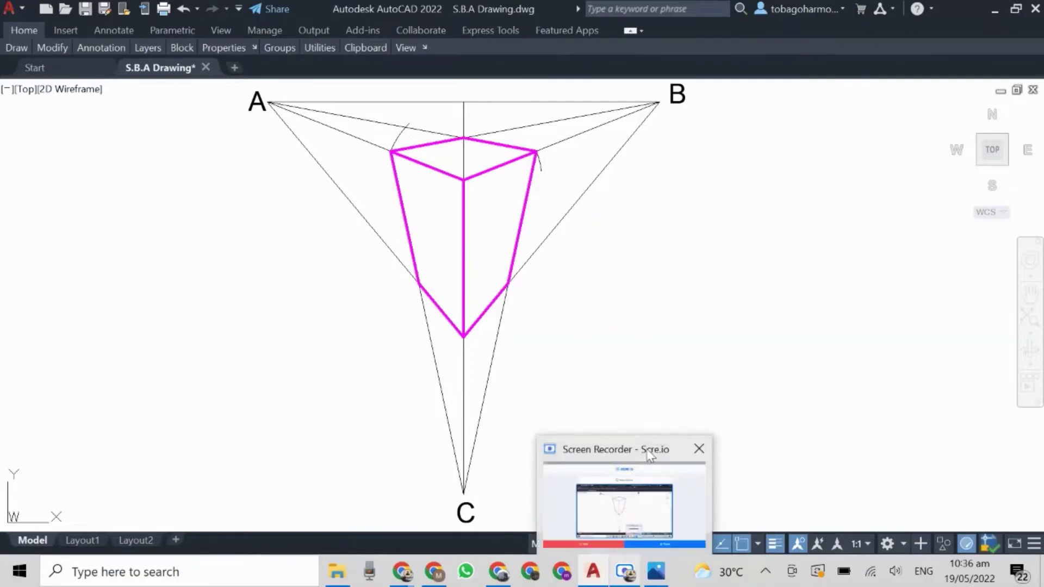